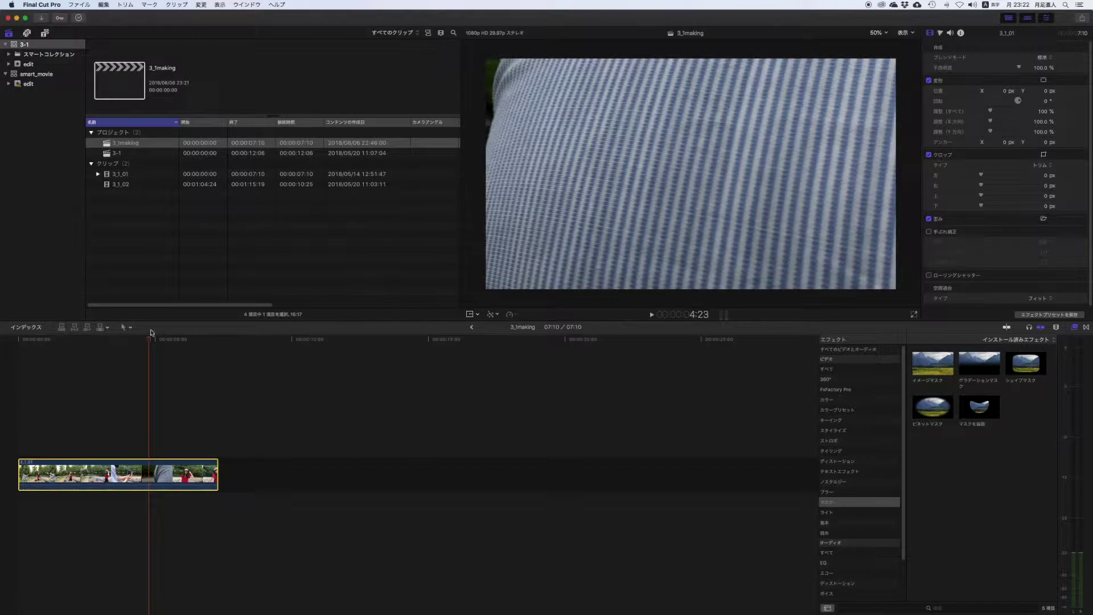
Step: Split the 3_1_01 clip at frame 4:23 and select its second part
key(Left)
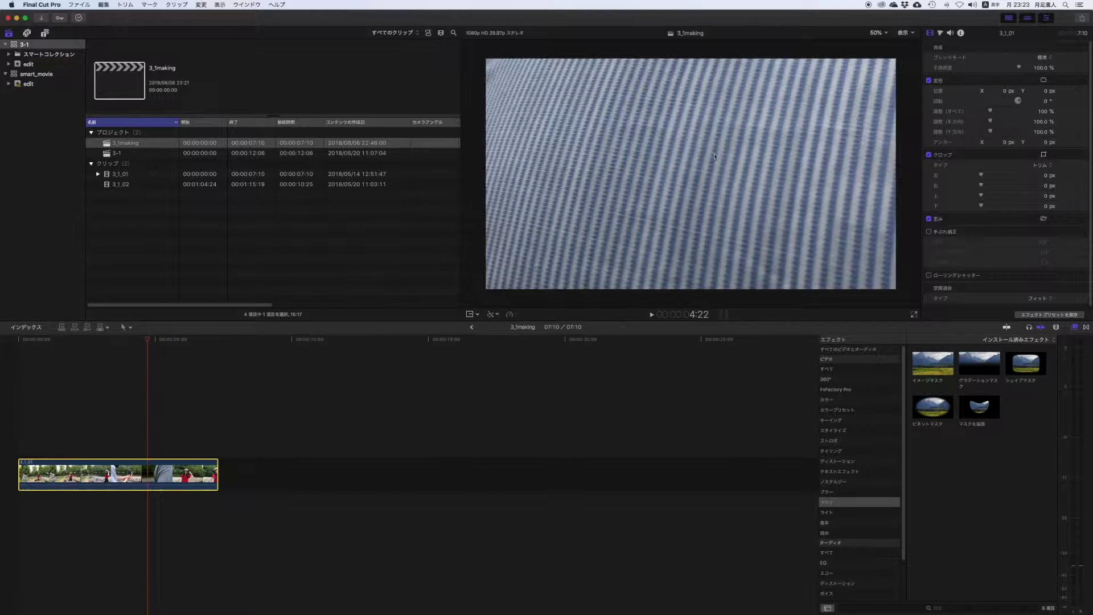
key(Right)
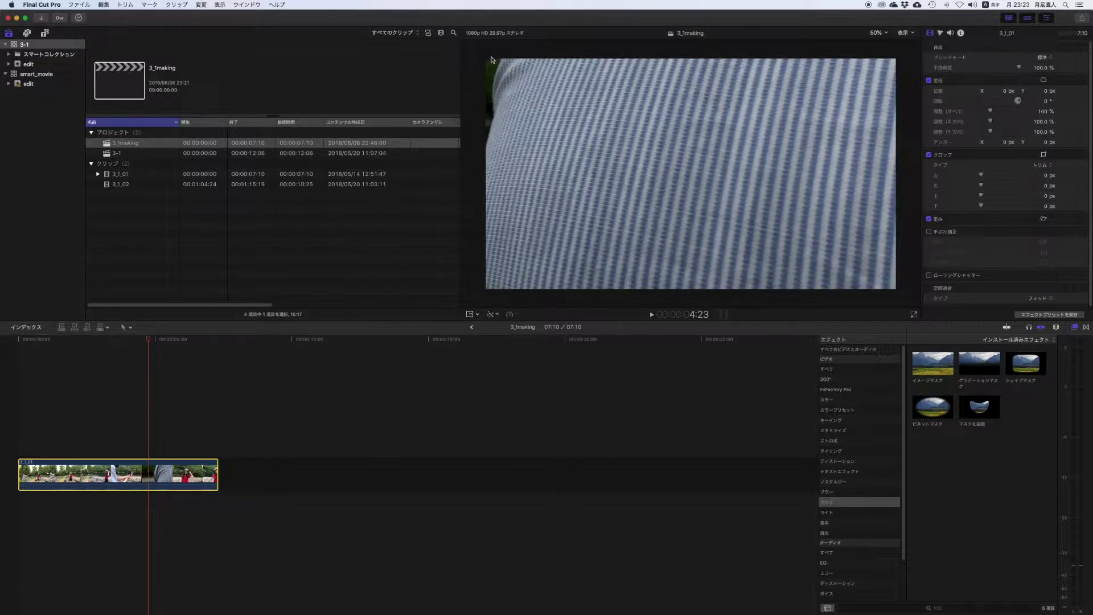
key(super+b)
click(184, 474)
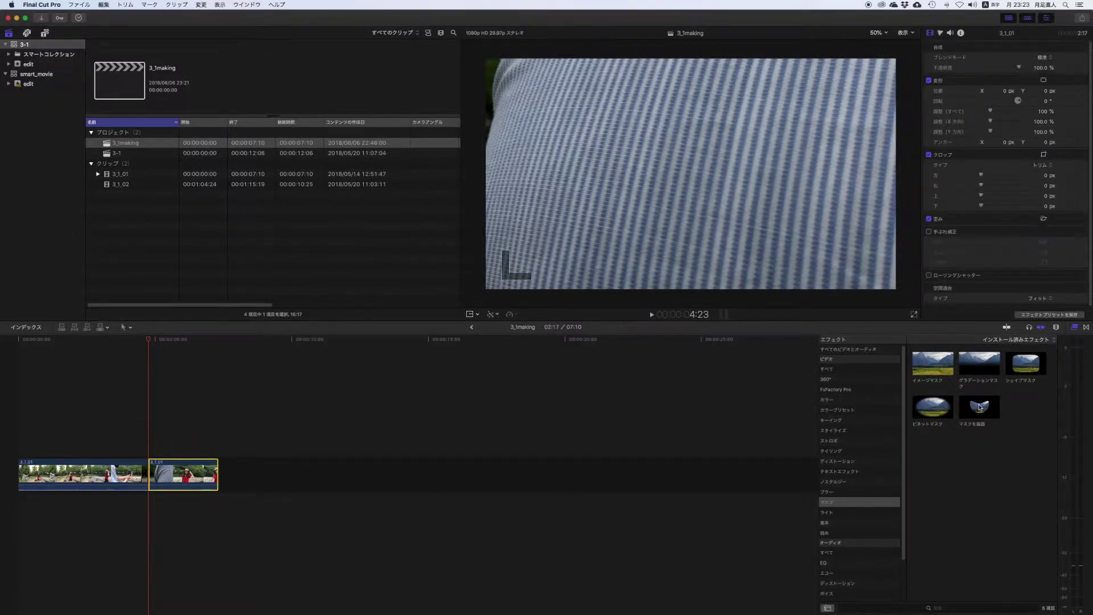
Step: Apply the マスクを描画 (Draw Mask) effect to the second clip part and outline the dark background area beside the shirt's left edge
drag(997, 405, 184, 476)
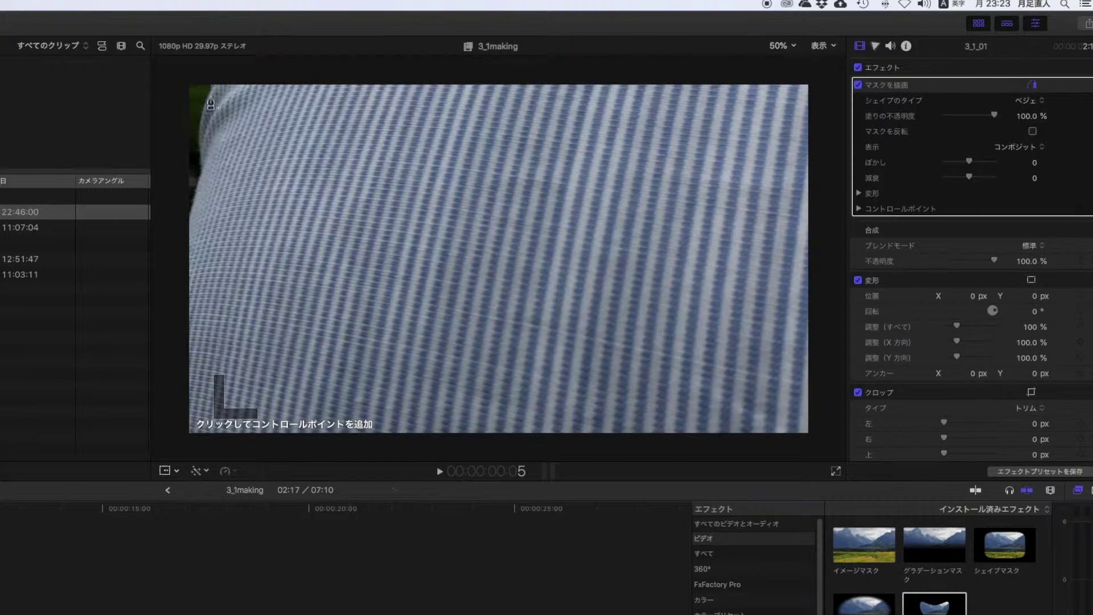
click(211, 87)
click(209, 92)
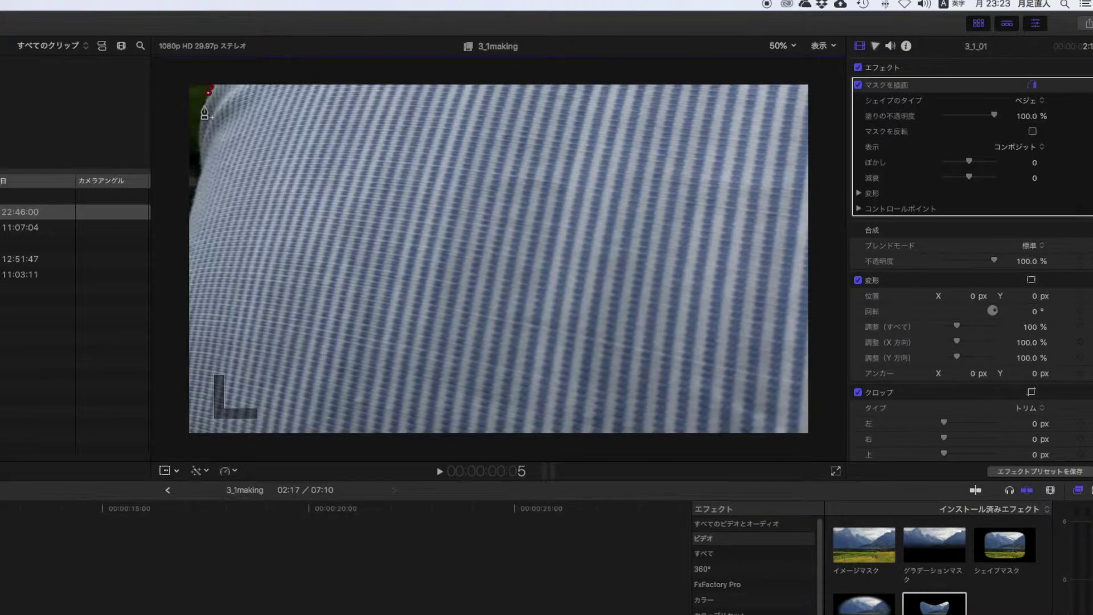
click(200, 117)
click(201, 172)
click(194, 197)
click(180, 225)
click(160, 91)
click(169, 67)
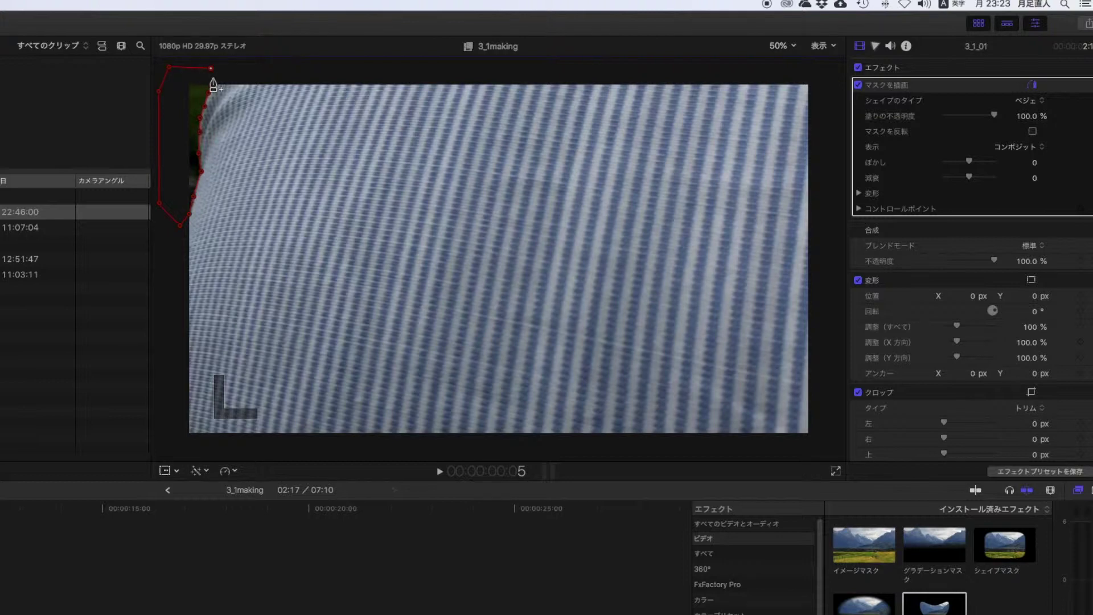
click(211, 88)
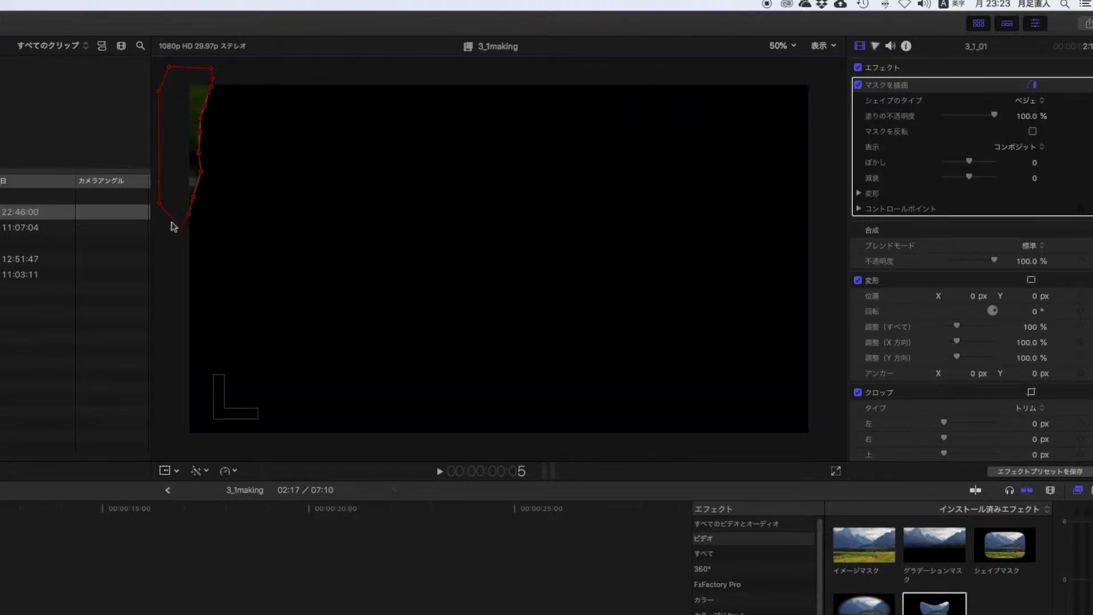
Step: Invert the drawn mask and set its feather (ぼかし) to 10
click(1033, 132)
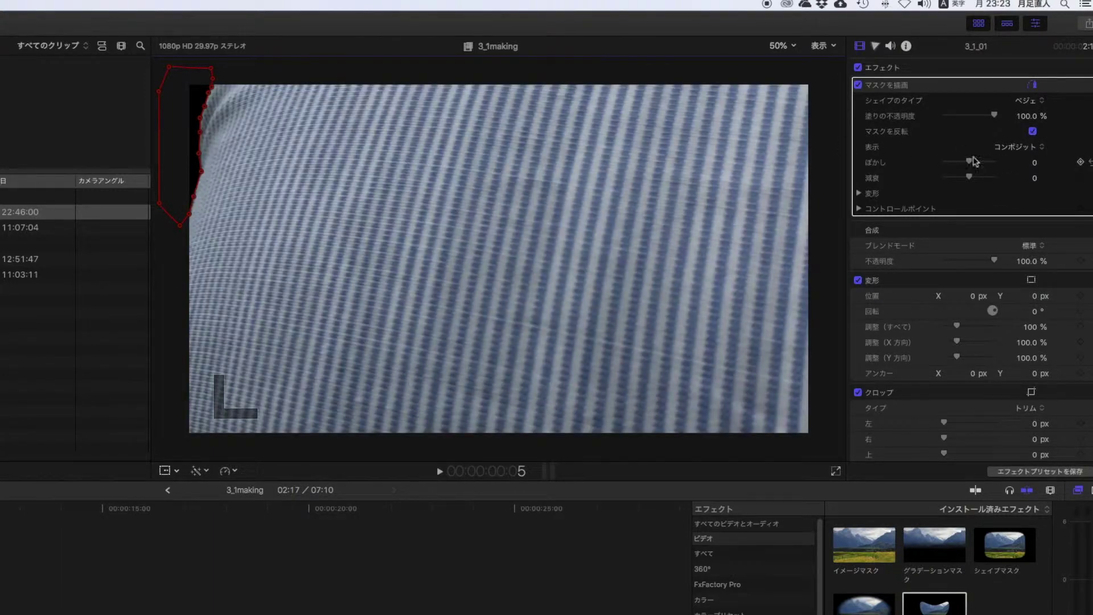
drag(971, 165, 974, 165)
click(1033, 166)
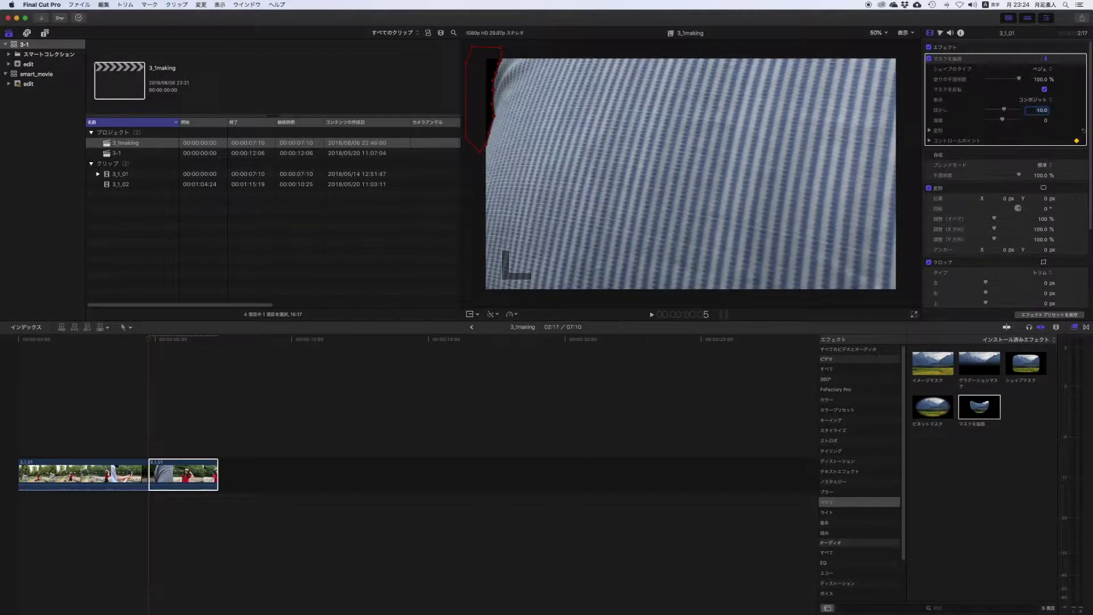
Step: At frame 4:24, reposition the mask's control points so its outline follows the shirt edge and covers all the exposed background
click(148, 340)
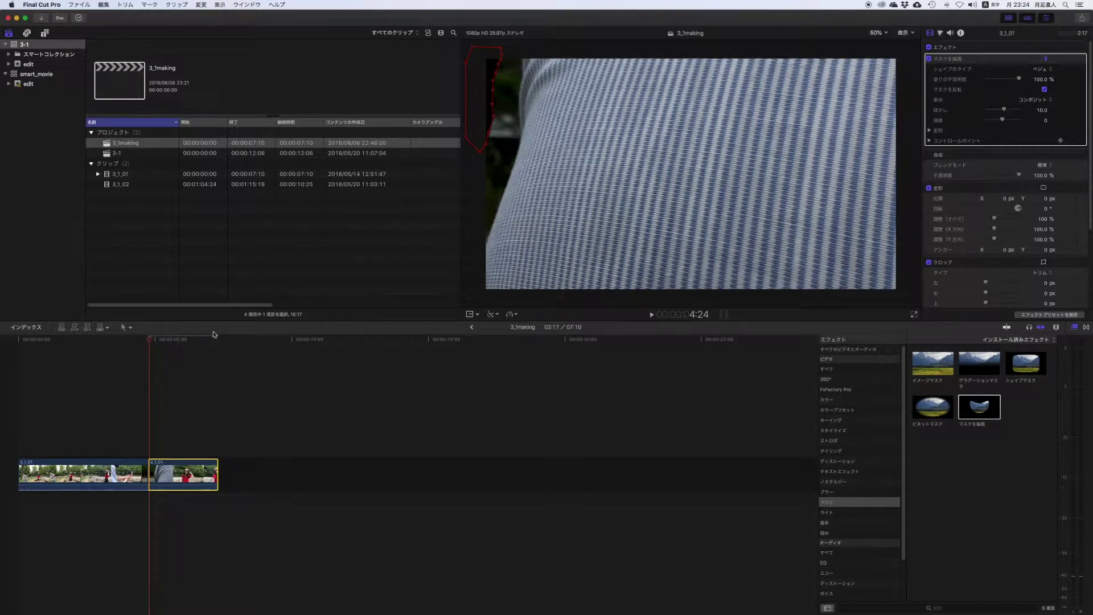
drag(482, 167, 484, 243)
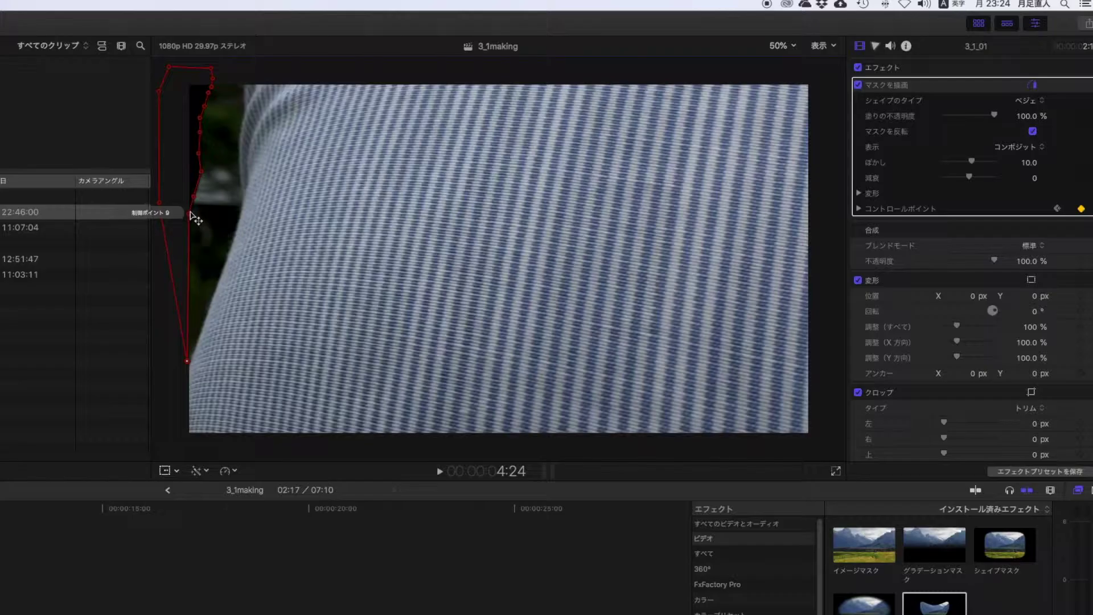
drag(190, 213, 230, 246)
drag(220, 196, 244, 202)
drag(201, 172, 244, 99)
drag(229, 247, 217, 286)
drag(244, 202, 234, 233)
drag(238, 164, 241, 200)
mouse_move(238, 136)
mouse_down()
mouse_move(229, 140)
mouse_move(237, 149)
mouse_up()
drag(205, 106, 227, 71)
drag(159, 203, 161, 420)
drag(189, 360, 188, 365)
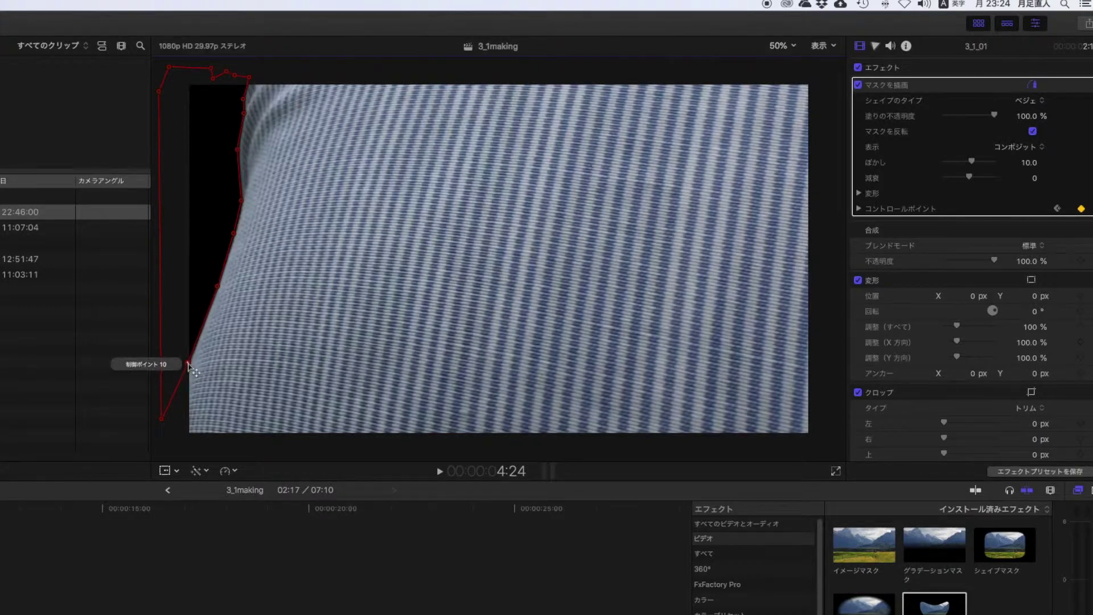
Step: Convert control points on the lower part of the mask's shirt edge to smooth (スムーズ), undoing a mistaken handle adjustment
right_click(188, 364)
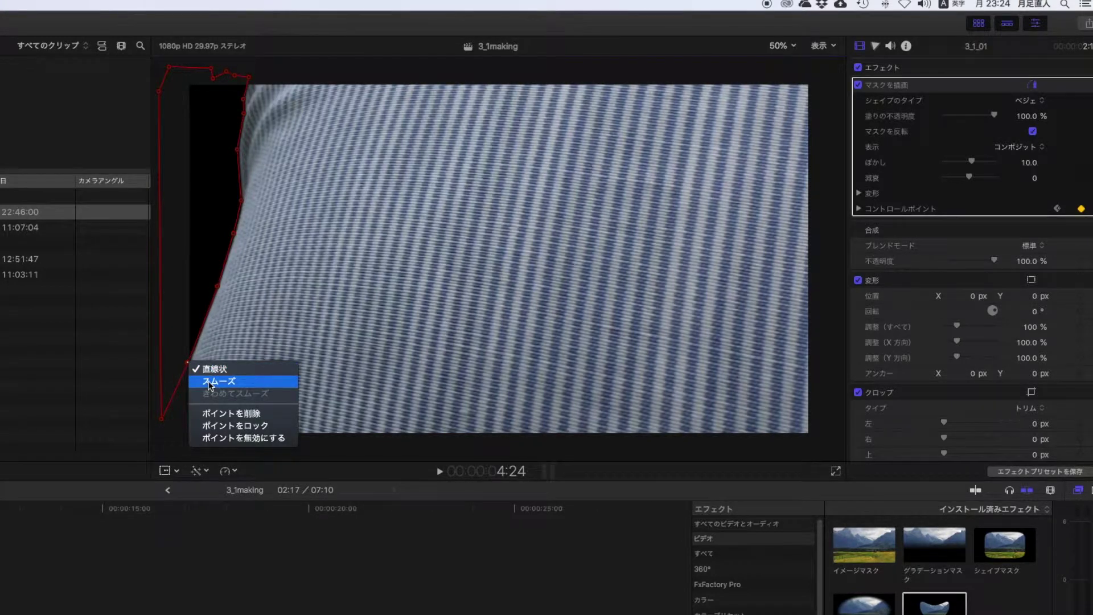
click(210, 386)
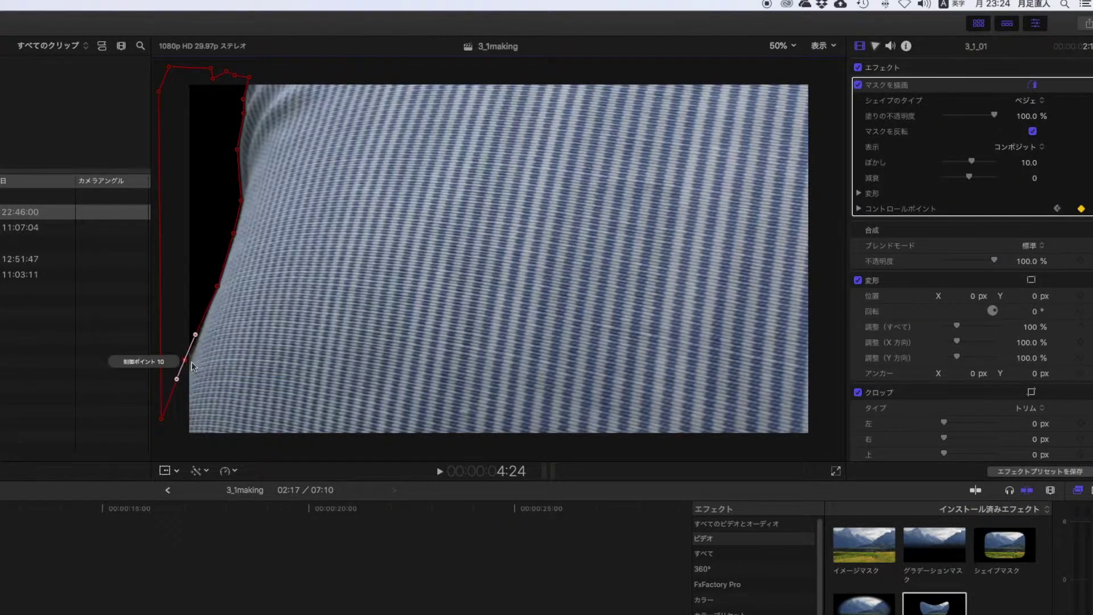
drag(196, 334, 234, 231)
right_click(219, 287)
key(super+z)
right_click(234, 231)
click(268, 251)
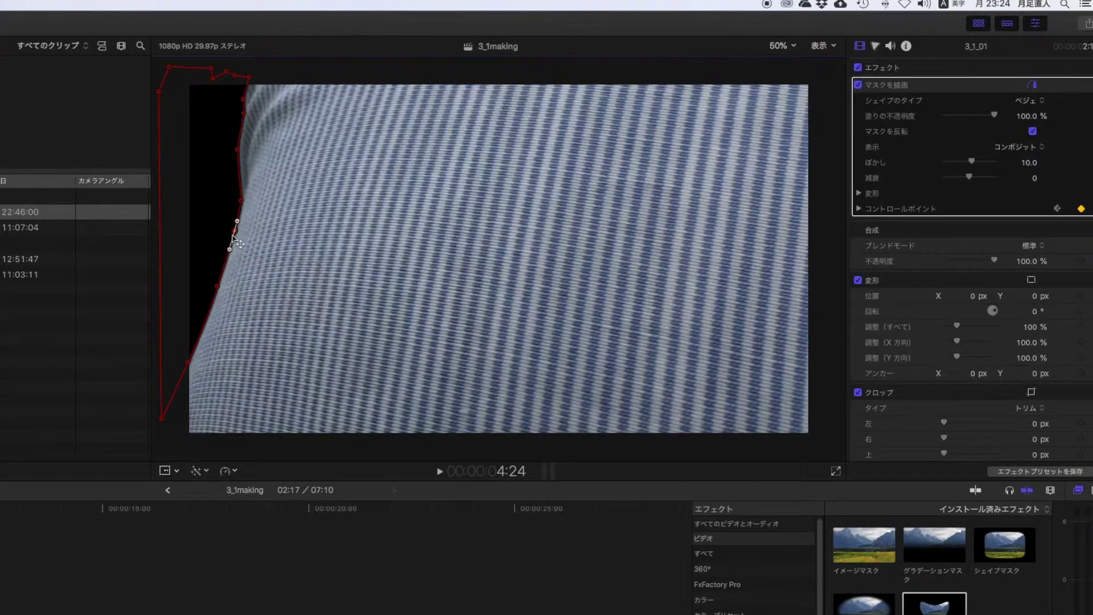
Step: Make the two control points midway along the shirt edge smooth and nudge them onto the edge
right_click(241, 201)
click(261, 221)
drag(241, 201, 244, 198)
right_click(236, 152)
click(256, 166)
drag(238, 149, 239, 142)
Step: Make the upper shirt-edge control points and the remaining lower one smooth, and fine-tune the upper points' position
right_click(244, 114)
click(257, 134)
right_click(244, 99)
click(260, 117)
mouse_move(244, 99)
mouse_down()
mouse_move(246, 85)
mouse_move(242, 112)
mouse_up()
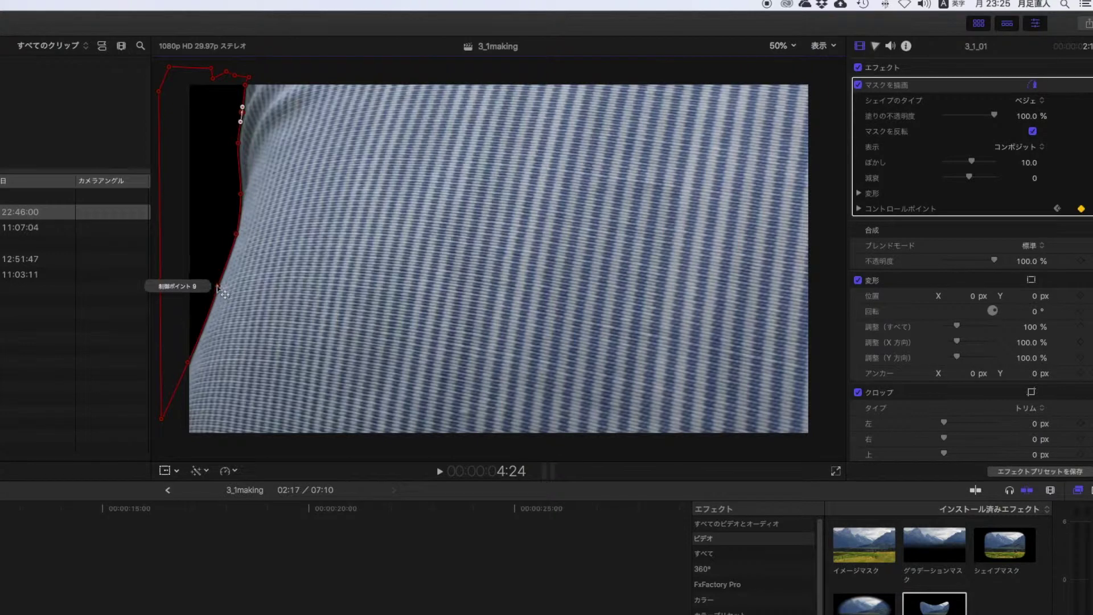
right_click(218, 288)
click(236, 302)
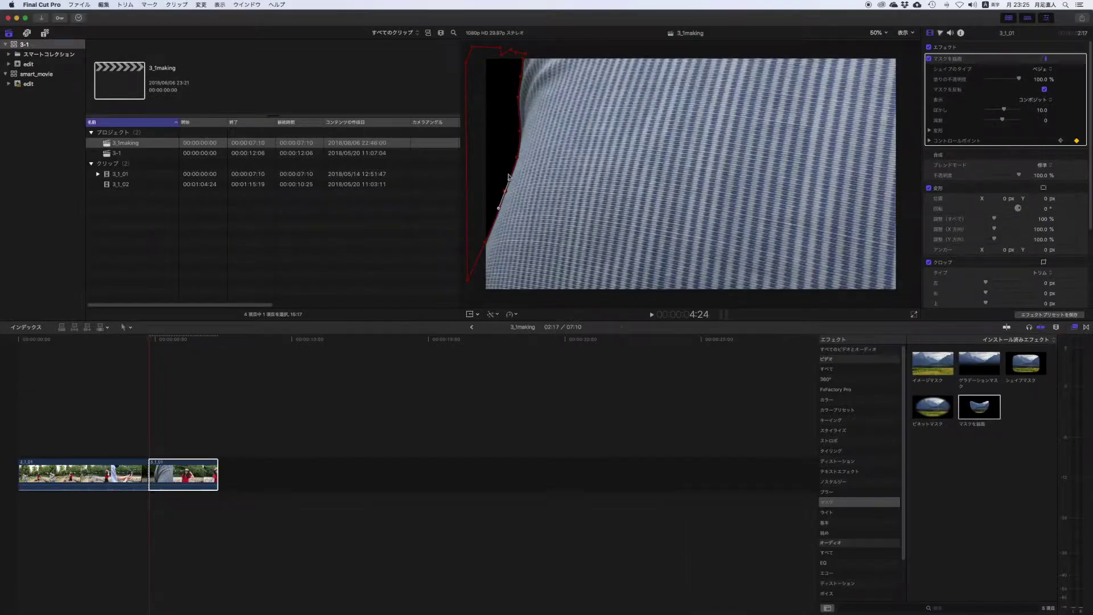
Step: Step between frames 4:23 and 4:24 to compare how the mask fits the shirt edge
key(l)
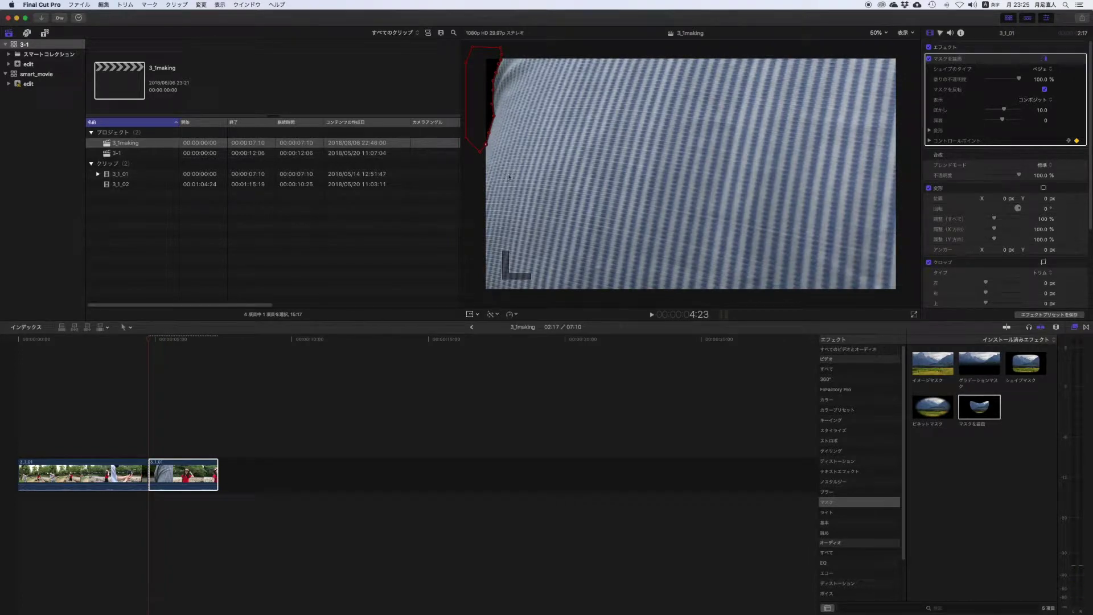
key(Right)
key(Left)
key(Right)
key(Left)
key(Right)
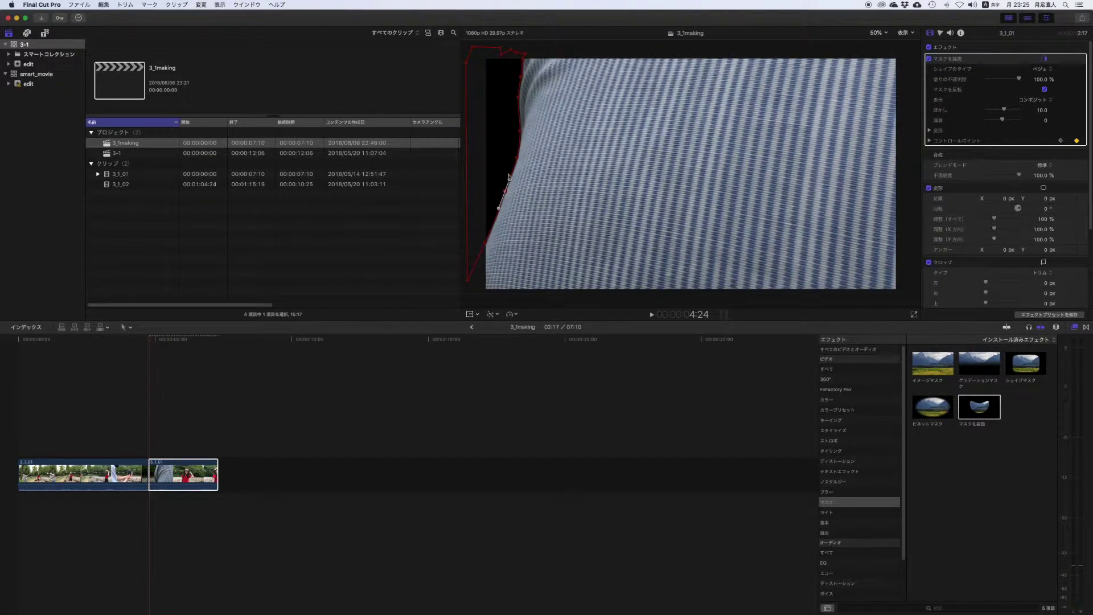
Step: At frame 4:25, move the mask's control points onto the shirt's new edge from the frame's bottom to above its top
key(Right)
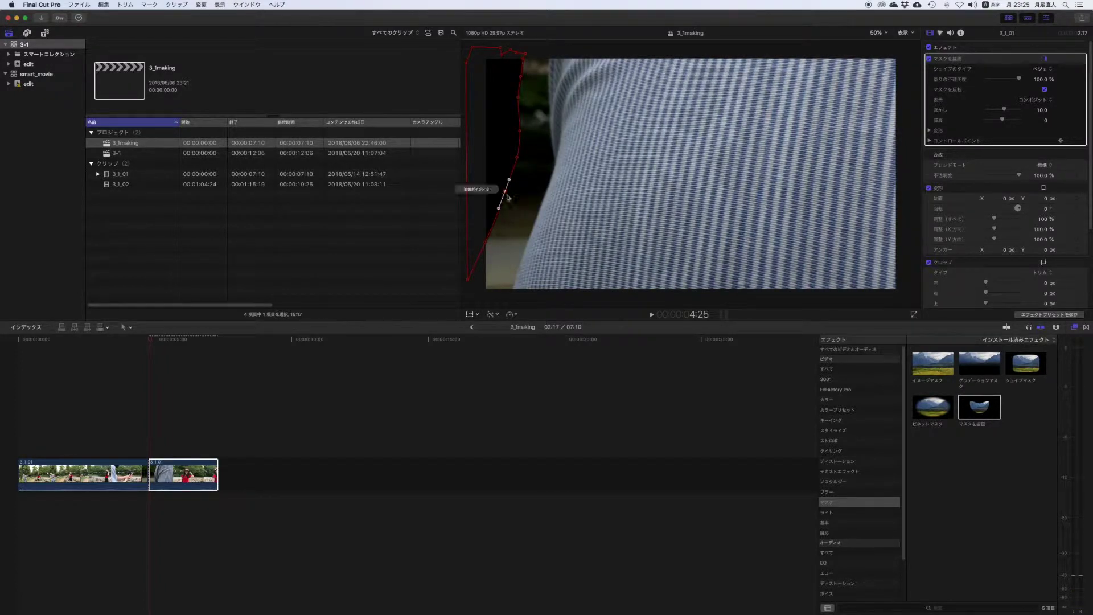
drag(504, 192, 542, 216)
drag(484, 245, 513, 290)
drag(517, 158, 555, 164)
drag(520, 131, 550, 121)
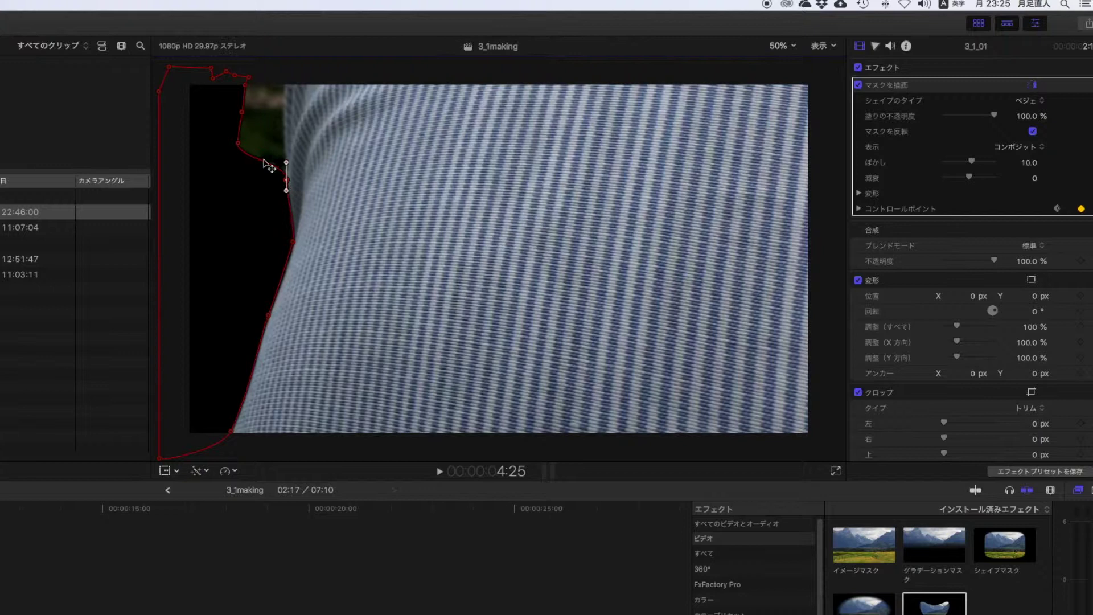
drag(238, 142, 284, 73)
Step: At frame 4:26, move the mask's middle and upper control points onto the shirt's new edge
key(Right)
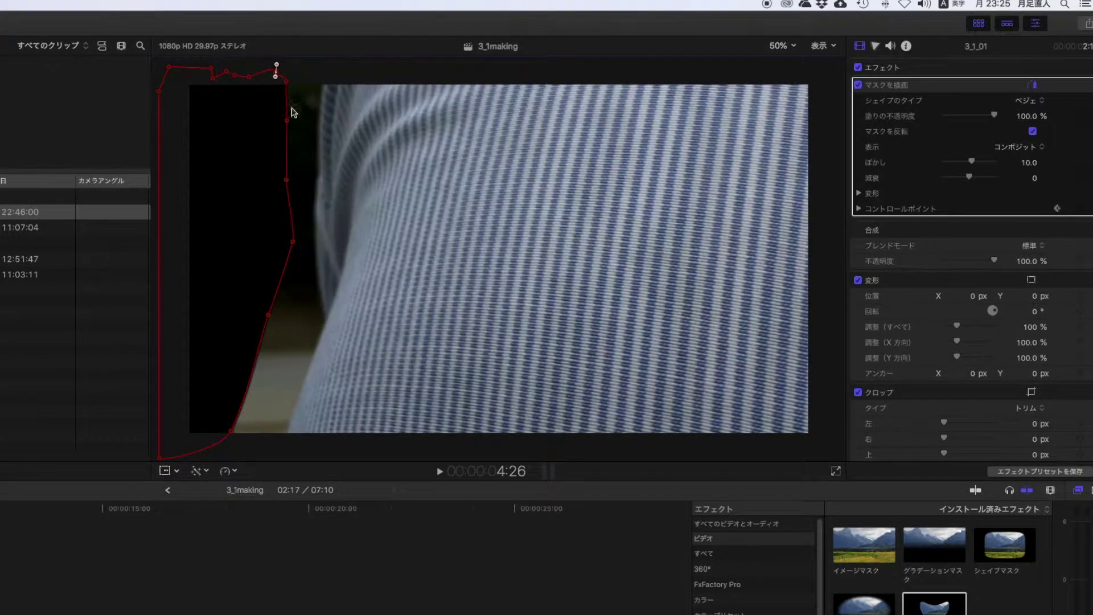
drag(288, 251, 321, 320)
drag(289, 183, 315, 192)
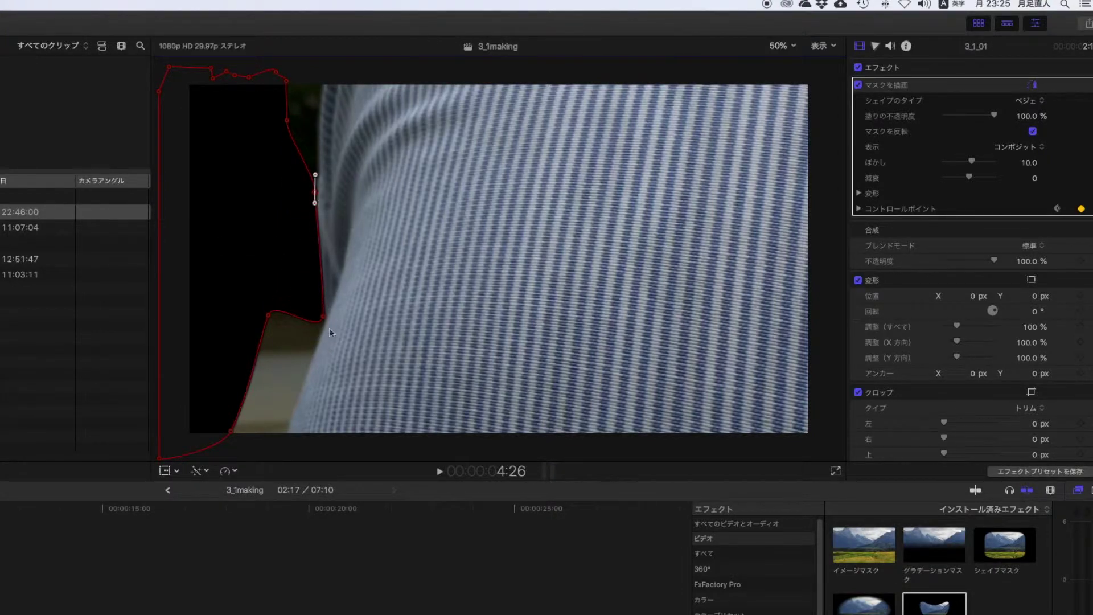
drag(324, 312, 313, 300)
drag(287, 119, 326, 81)
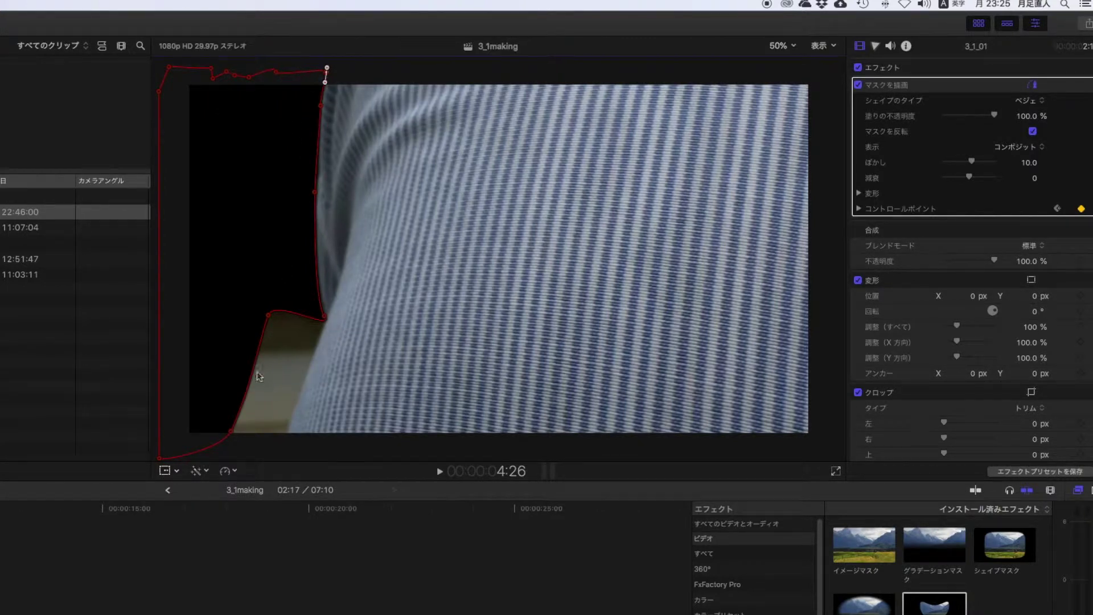
Step: Move the mask's lower control points to the shirt edge at frame 4:26 and adjust their curve handles to match its contour
drag(268, 317, 302, 374)
mouse_move(294, 422)
mouse_down()
mouse_move(294, 405)
mouse_move(289, 413)
mouse_up()
drag(231, 432, 285, 431)
click(290, 410)
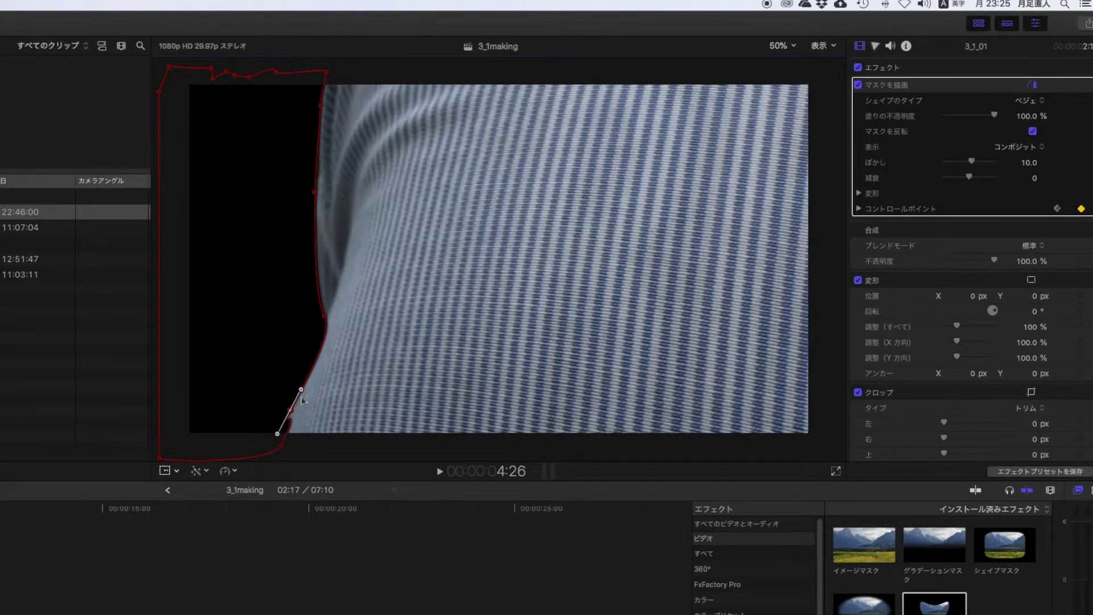
mouse_move(303, 387)
mouse_down()
mouse_move(295, 377)
mouse_move(298, 386)
mouse_up()
drag(291, 434, 272, 431)
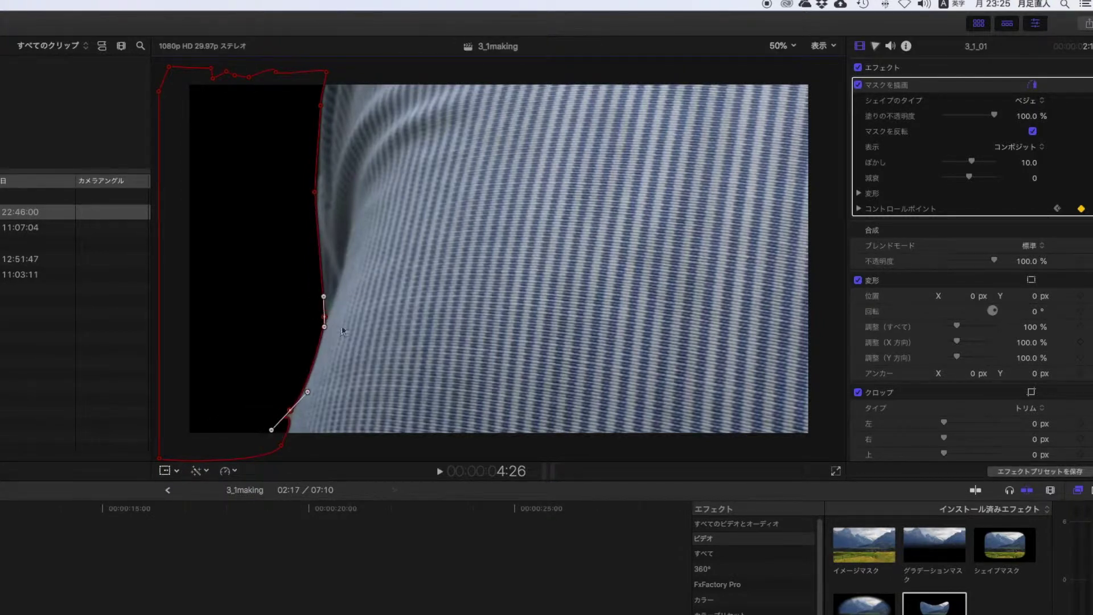
drag(325, 326, 313, 293)
drag(281, 446, 257, 452)
drag(278, 404, 285, 412)
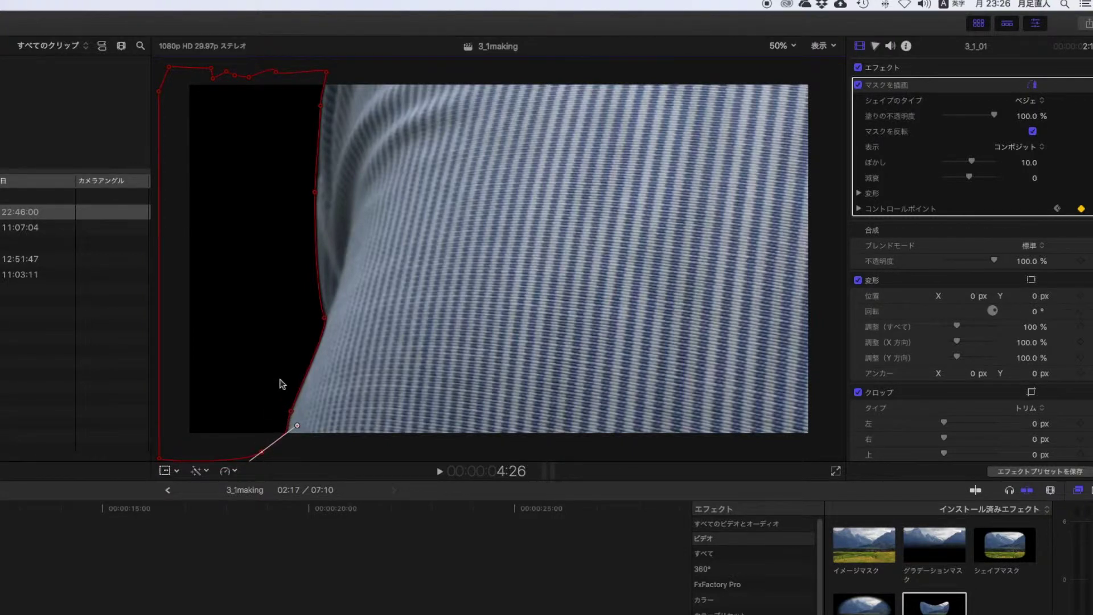
Step: At frame 4:27, reshape the mask's lower, middle and upper control points to follow the sleeve and shirt edge
key(Right)
drag(324, 317, 346, 317)
drag(303, 411, 347, 355)
drag(262, 452, 338, 434)
drag(366, 404, 358, 377)
mouse_move(348, 317)
mouse_down()
mouse_move(319, 312)
mouse_move(343, 311)
mouse_up()
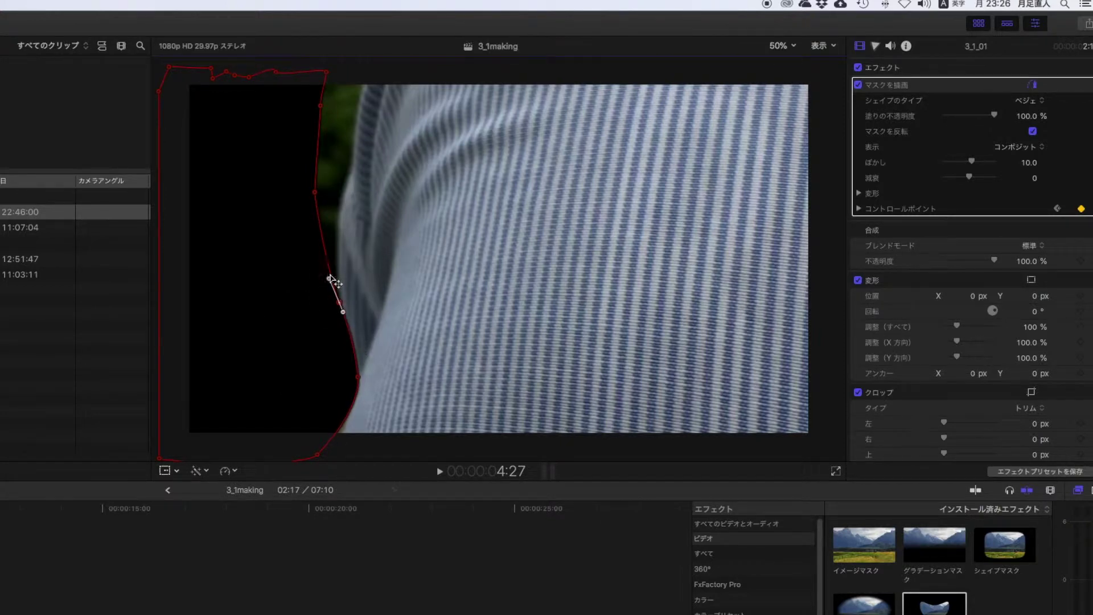
drag(316, 194, 342, 191)
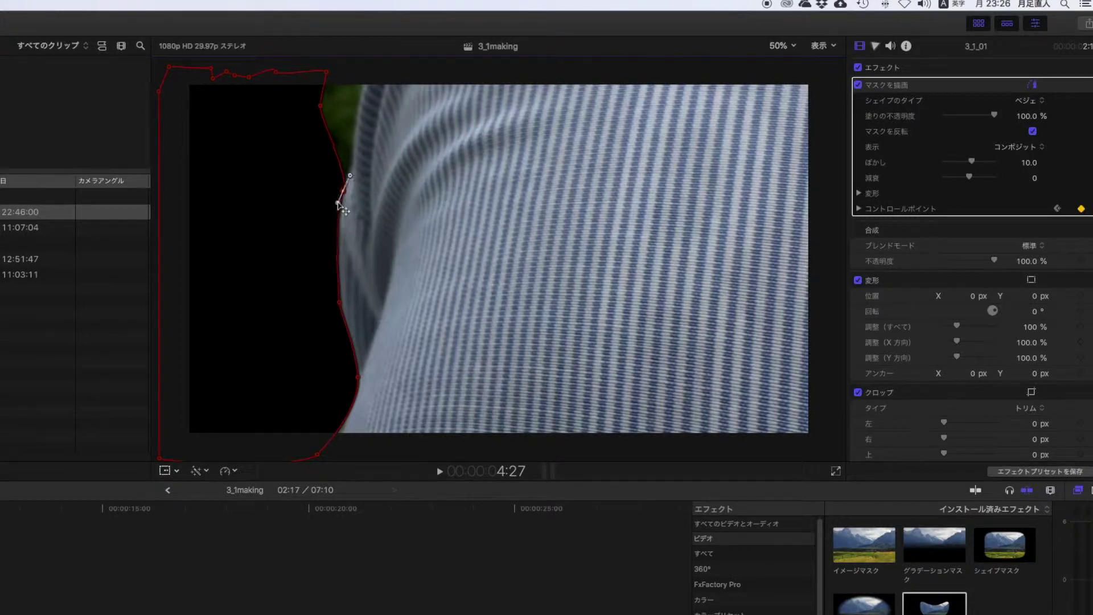
drag(320, 106, 355, 135)
drag(325, 76, 365, 74)
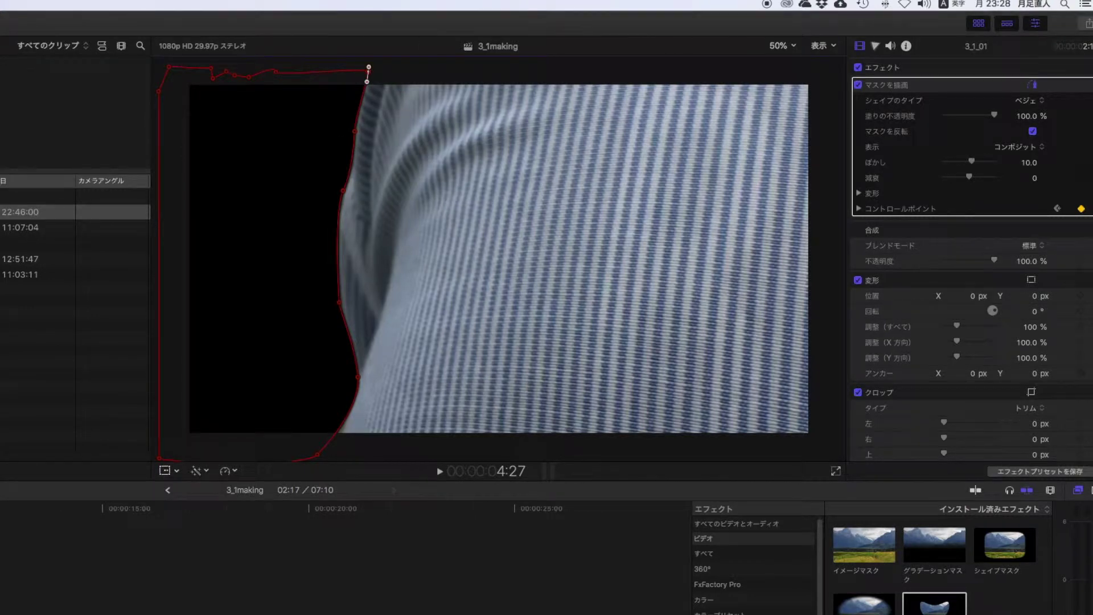
key(super+equal)
key(shift+z)
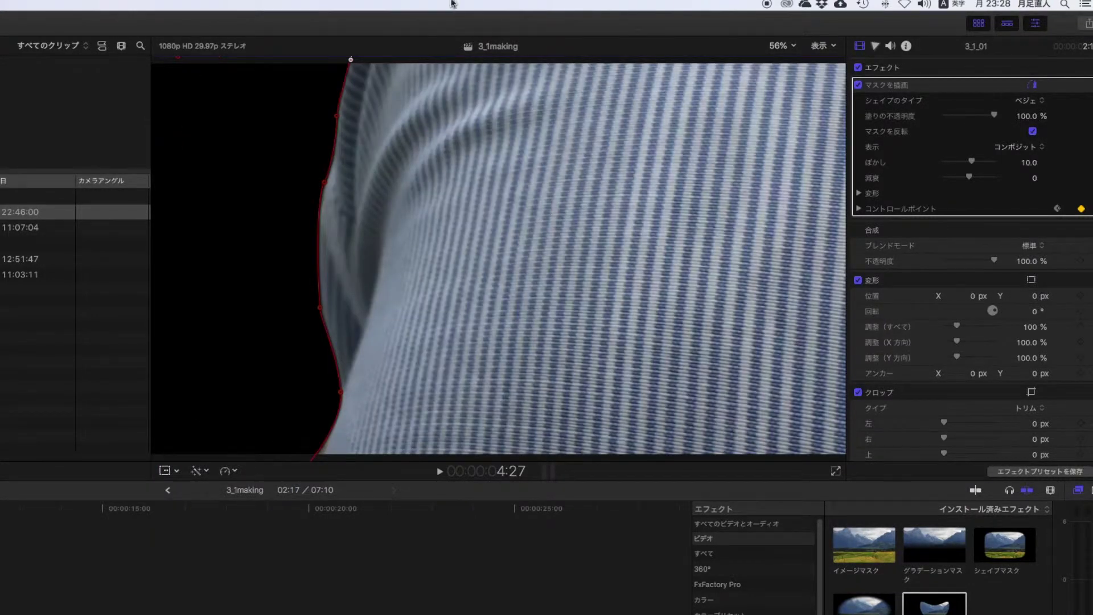
click(790, 44)
click(784, 116)
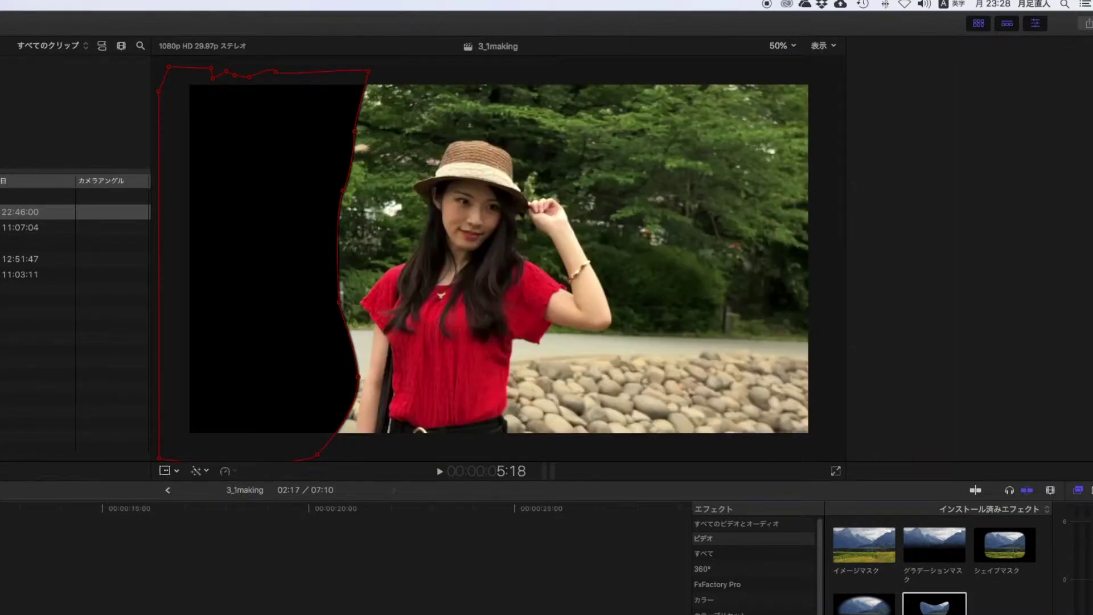
Step: Show the clip's mask settings in the inspector and move the playhead to frame 4:28
key(super+4)
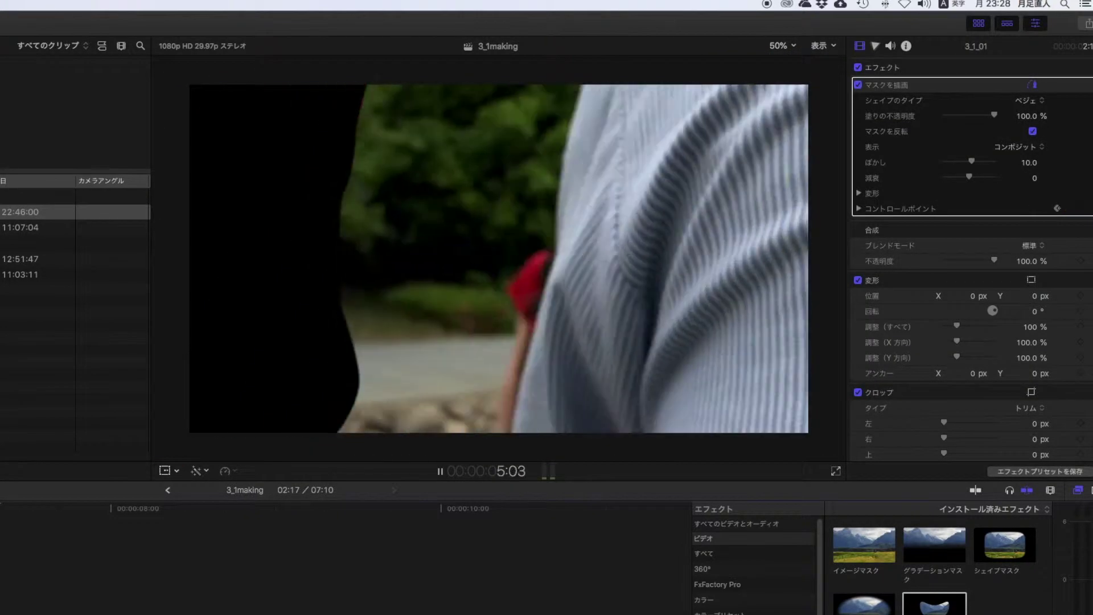
key(Left)
key(Left)
key(Left)
key(Left)
key(Left)
key(Left)
key(Left)
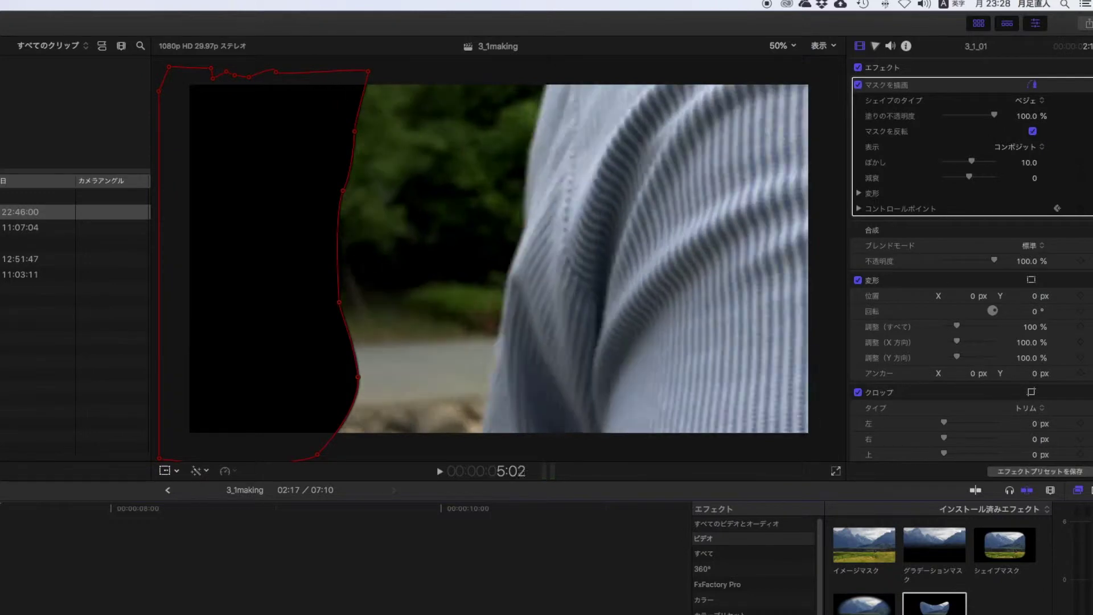
key(Right)
key(Right)
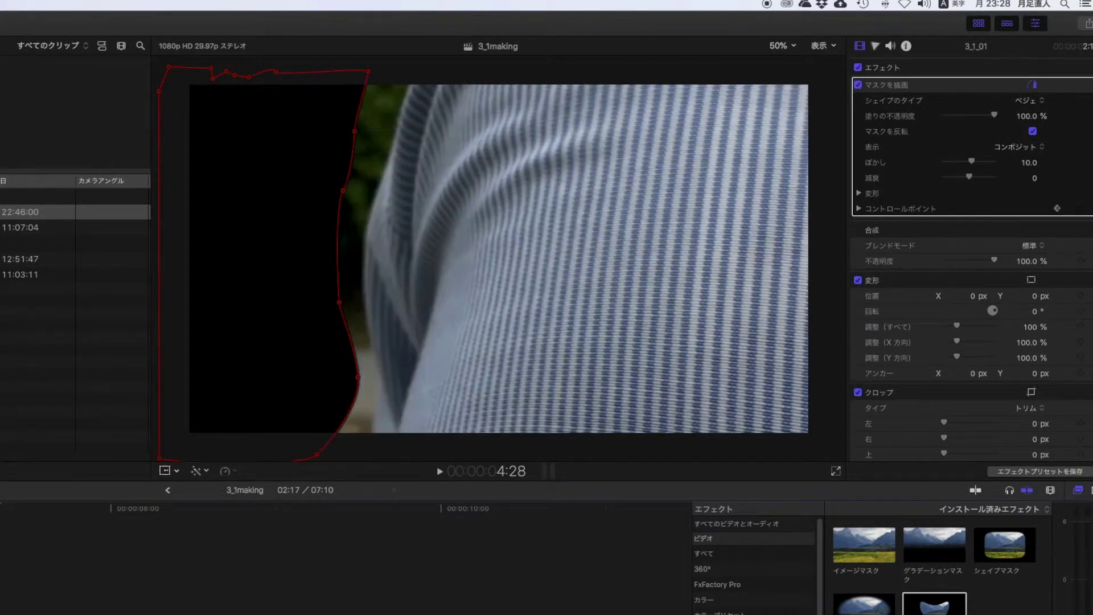
Step: At frame 4:28, move the mask's three lower control points onto the shirt edge down to below the frame's bottom
drag(340, 302, 364, 301)
drag(358, 376, 380, 389)
click(318, 455)
drag(319, 455, 374, 411)
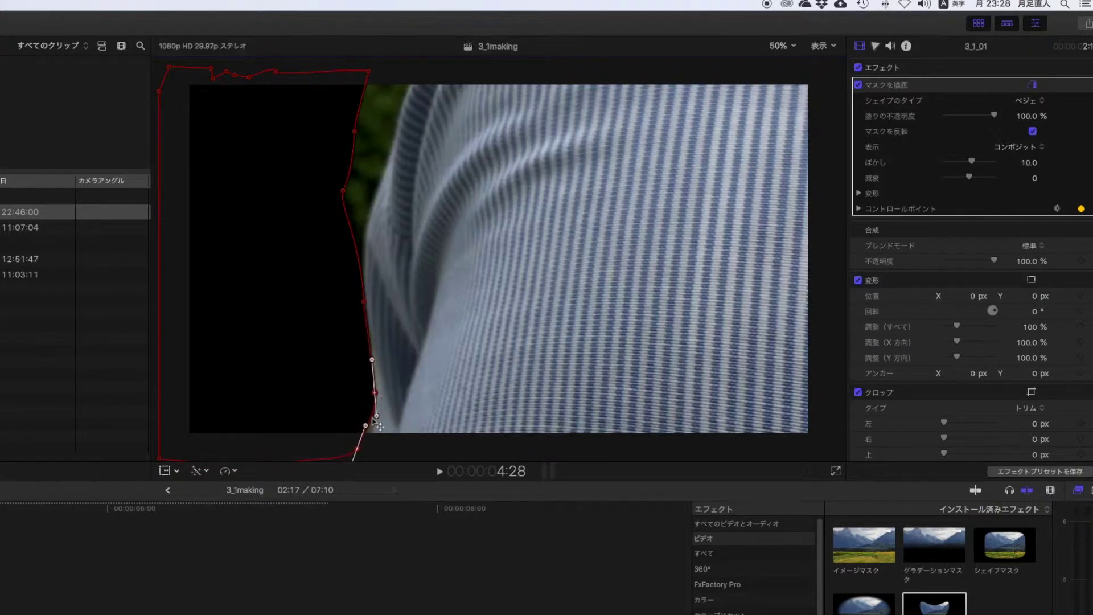
drag(359, 450, 365, 448)
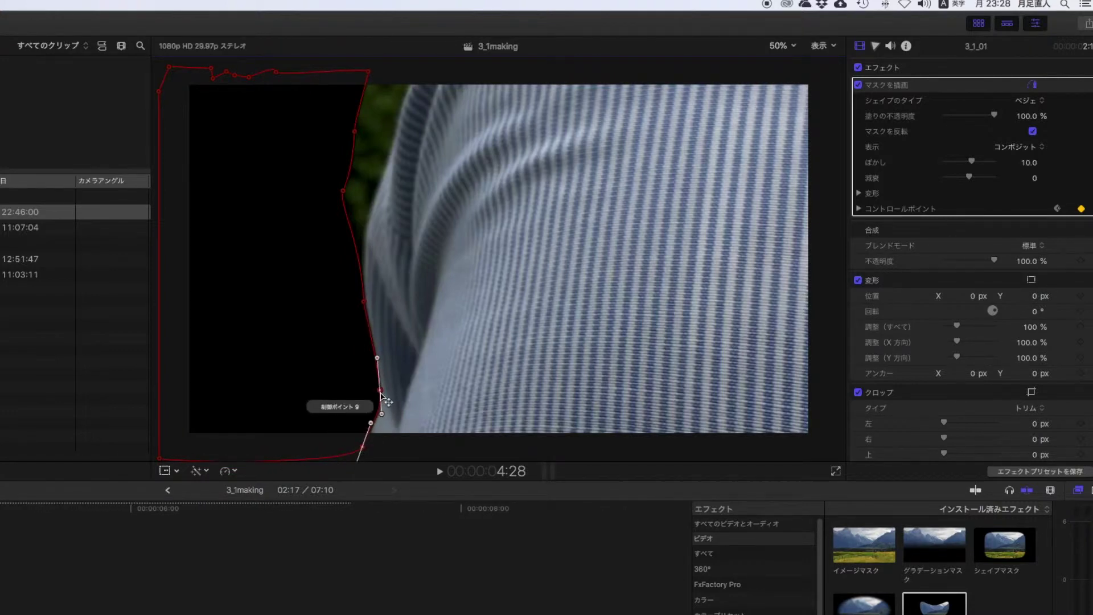
mouse_move(380, 389)
mouse_down()
mouse_move(348, 388)
mouse_move(378, 380)
mouse_up()
Step: Move the mask's middle and upper control points at frame 4:28 onto the sleeve edge up to above the frame's top
drag(365, 302, 361, 296)
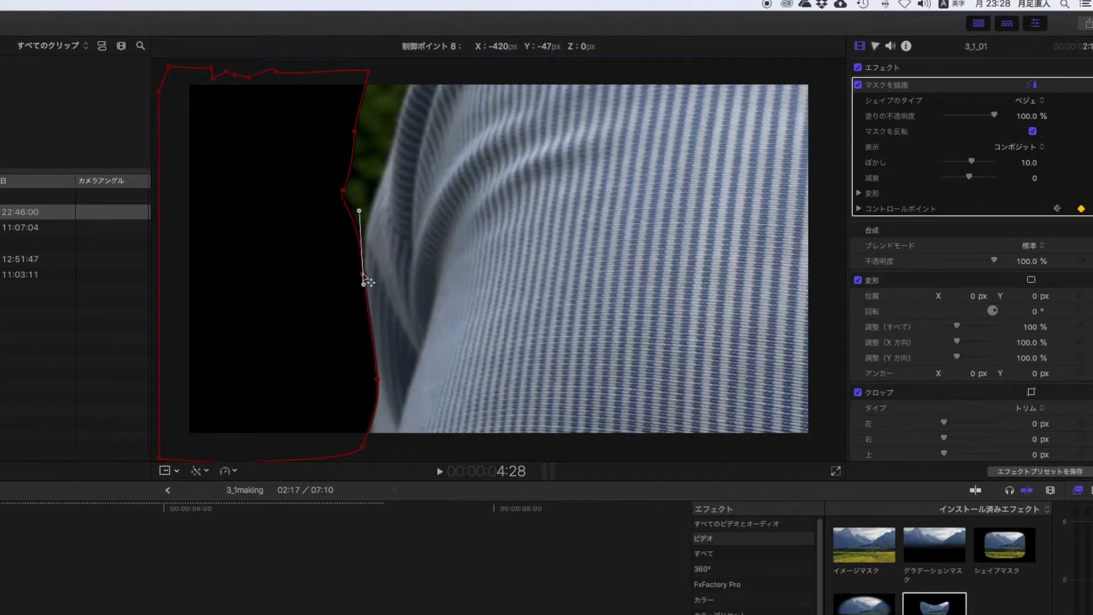
drag(345, 194, 364, 228)
drag(355, 132, 389, 144)
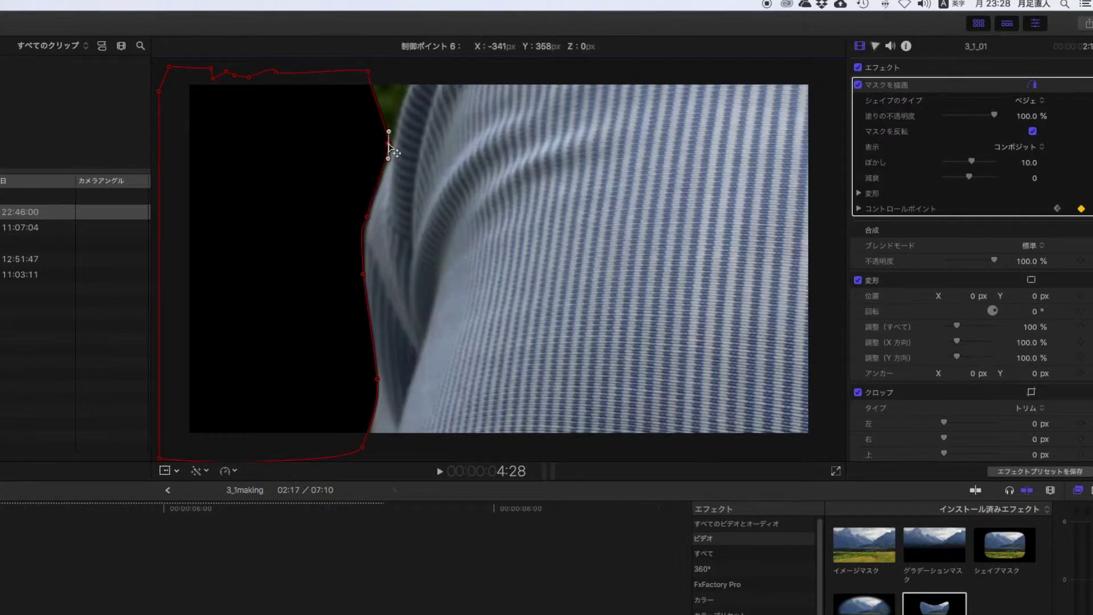
drag(368, 71, 419, 72)
click(388, 148)
drag(388, 147, 390, 147)
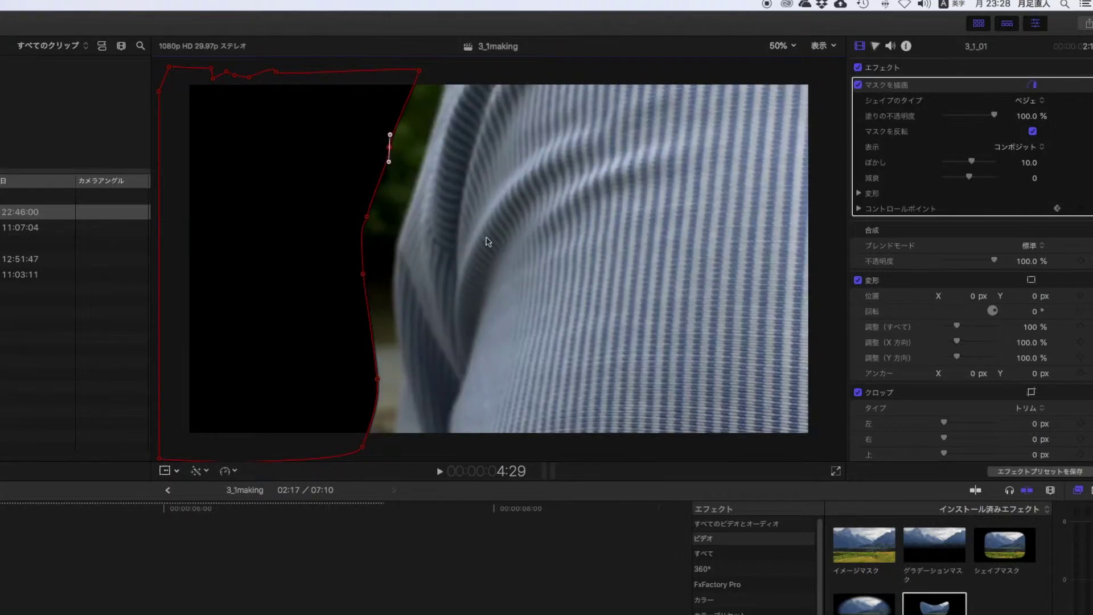
Step: At frame 4:29, move the mask's upper, middle and lower control points onto the shirt's new edge
drag(368, 220, 402, 232)
drag(386, 143, 422, 150)
key(super+z)
drag(423, 70, 453, 69)
click(423, 150)
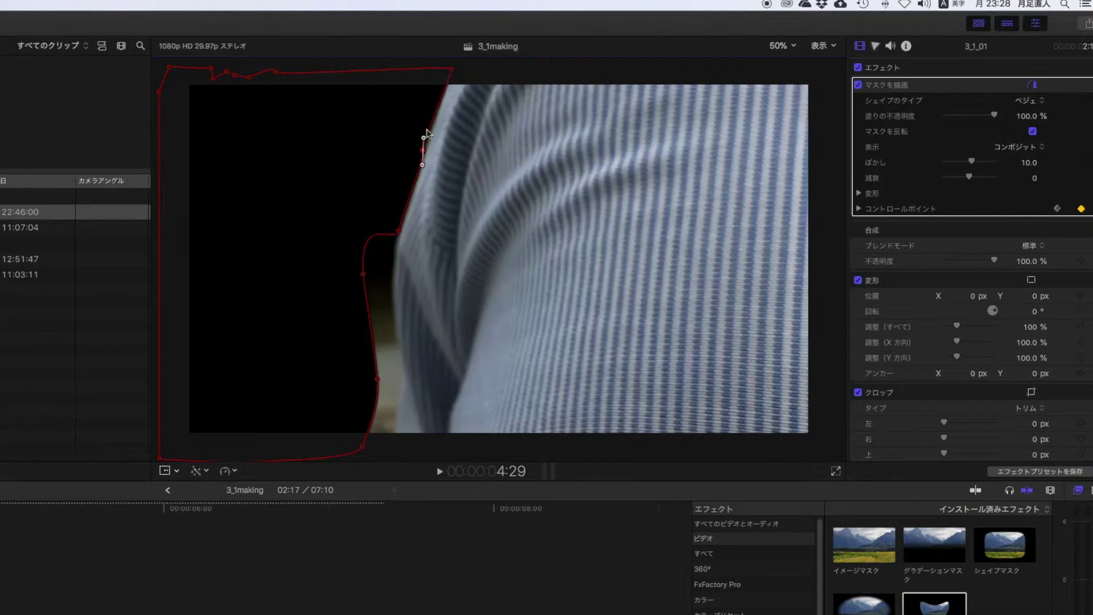
drag(363, 274, 396, 322)
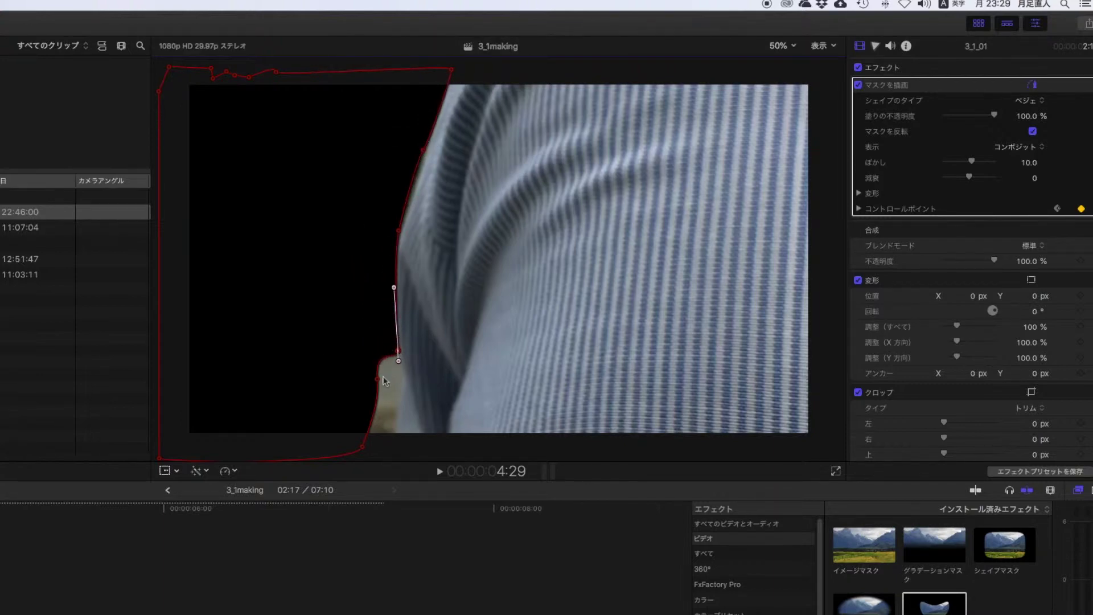
drag(377, 378, 400, 392)
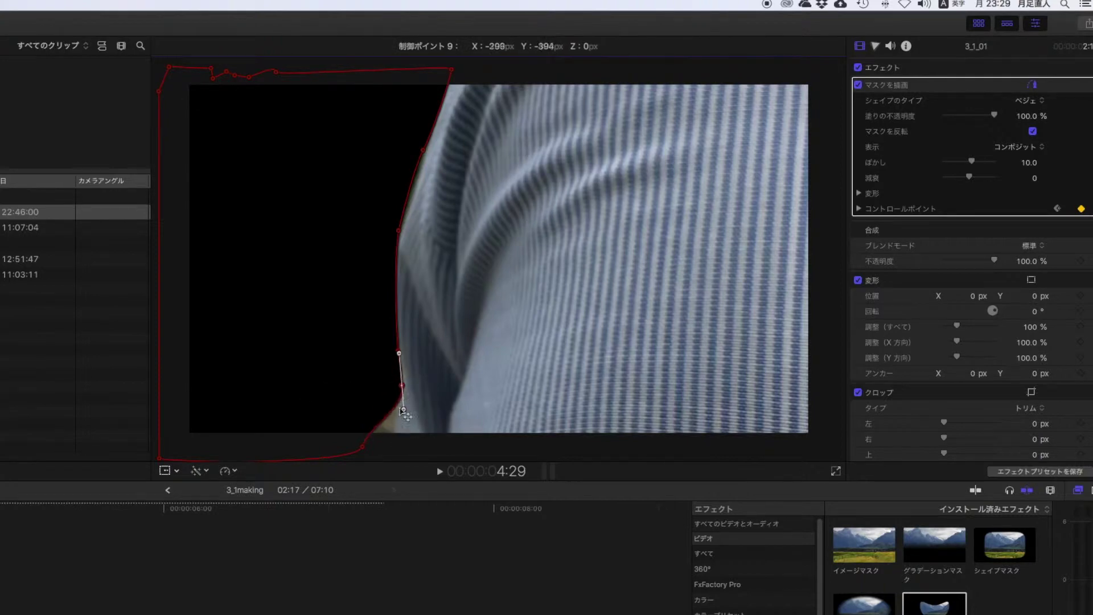
drag(362, 446, 377, 447)
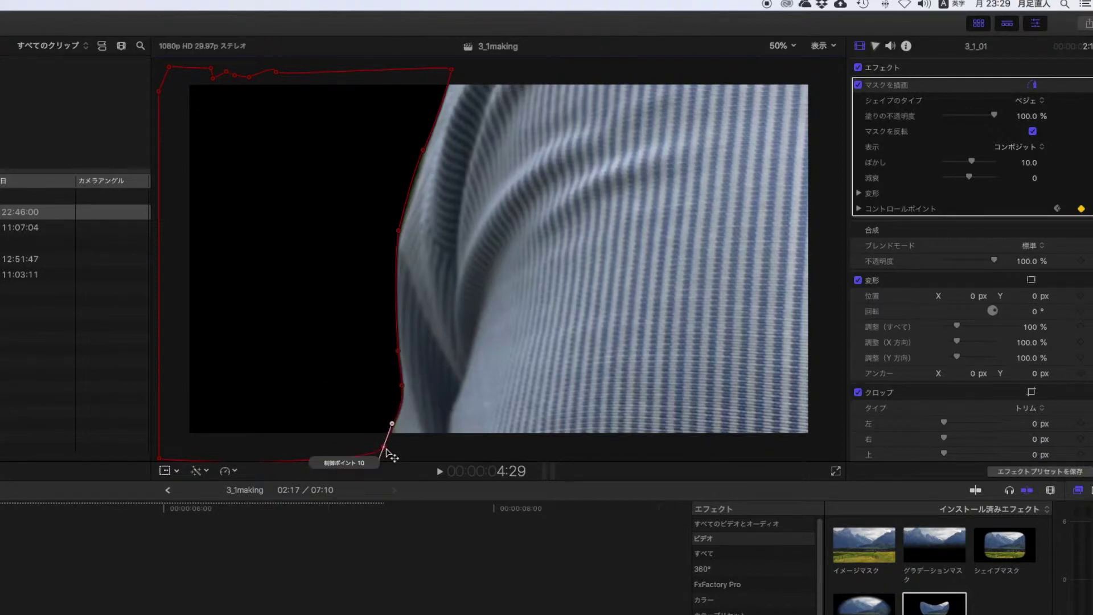
Step: At frame 5:00, reshape the mask's edge along the shirt, placing control point 9 just below the frame's bottom
key(Right)
drag(403, 233, 429, 252)
drag(423, 150, 454, 181)
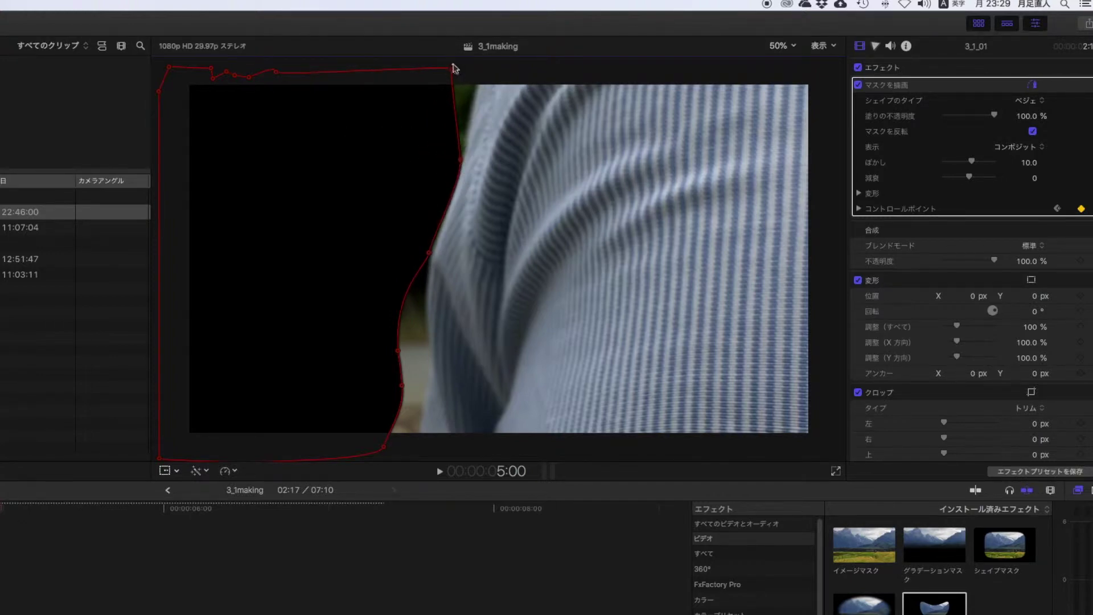
drag(453, 68, 478, 73)
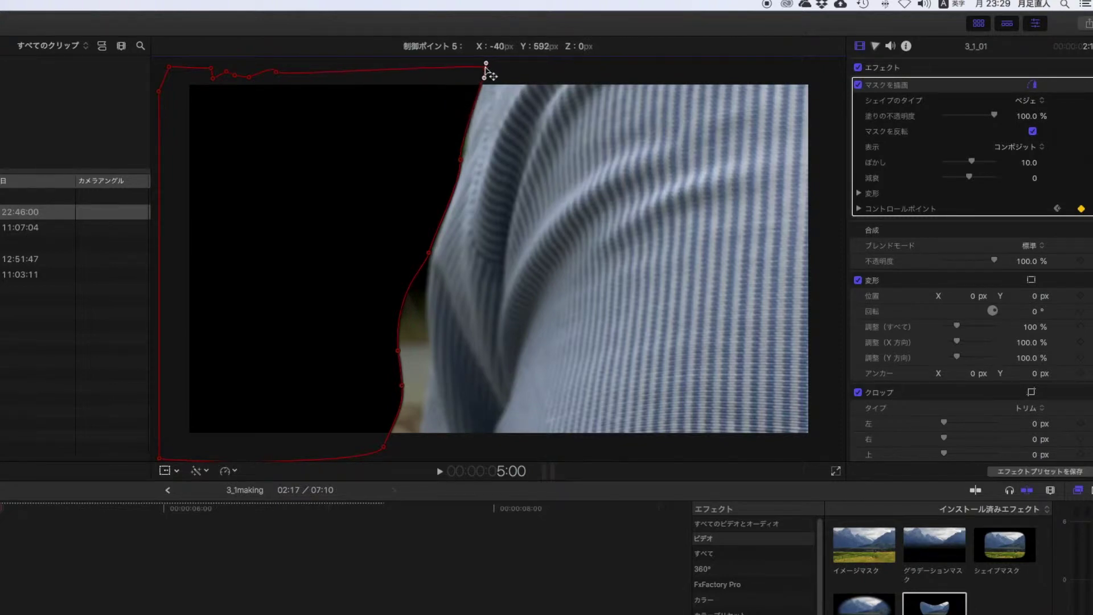
drag(398, 350, 432, 356)
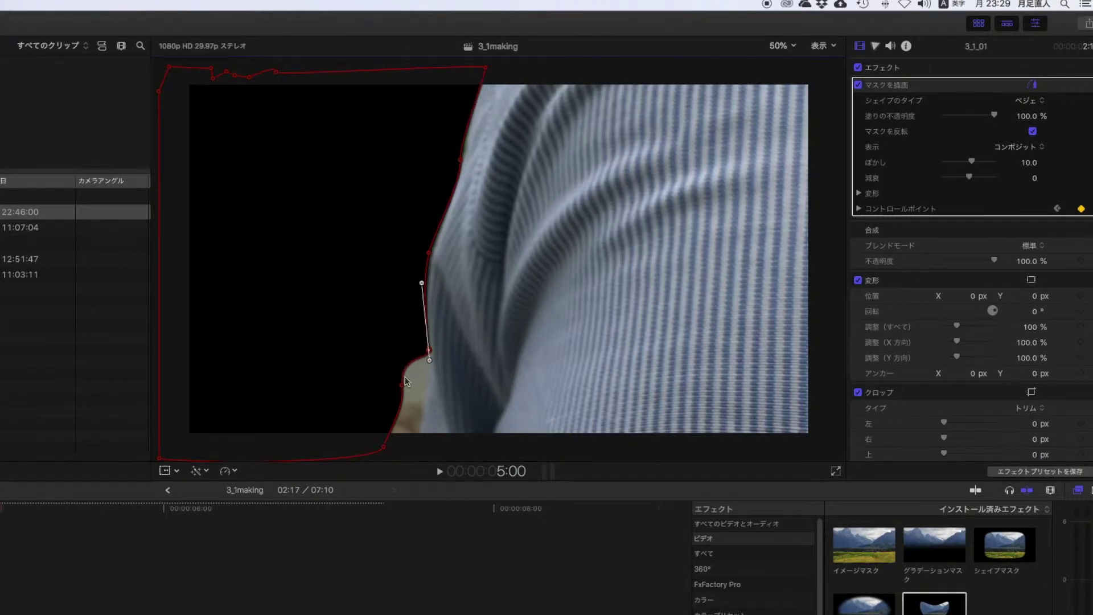
drag(401, 387, 424, 440)
Step: At frame 5:01, move the mask's control points onto the shirt edge from below the frame's bottom to above its top
key(Right)
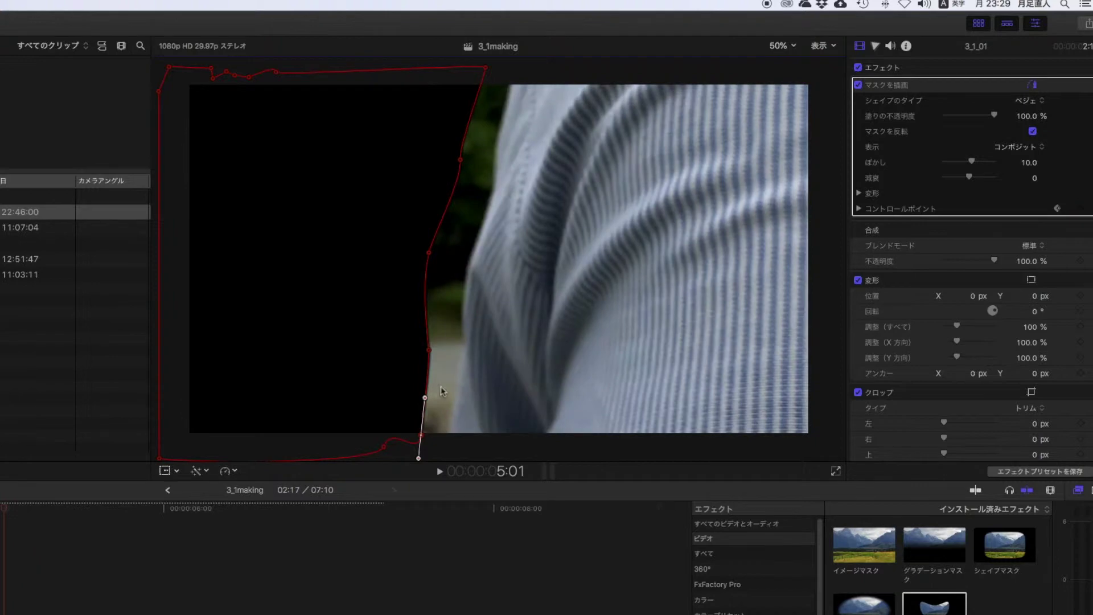
drag(427, 352, 464, 344)
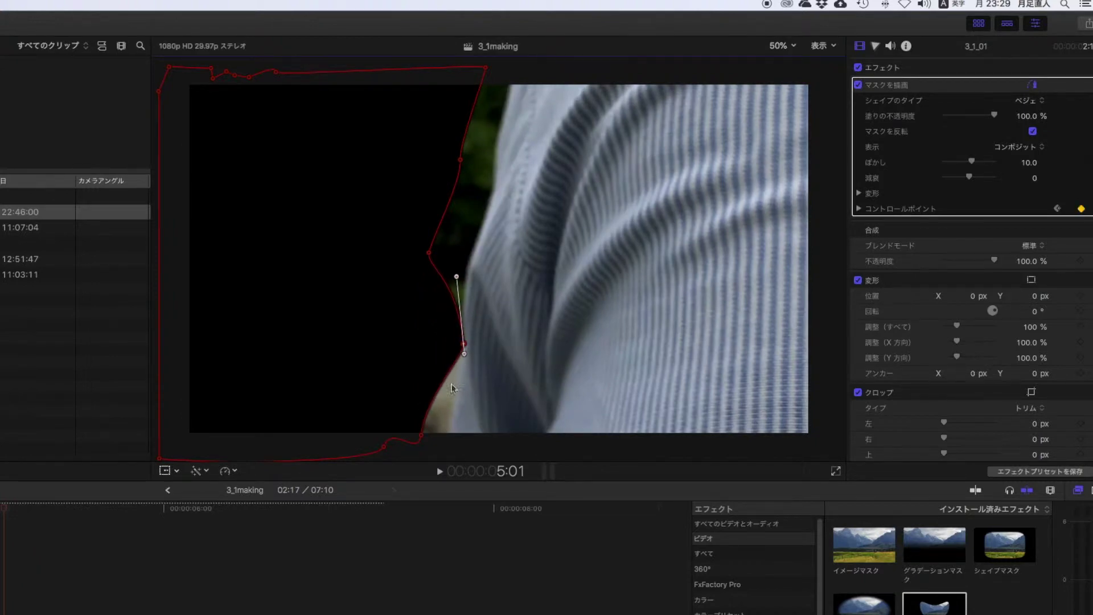
drag(427, 244, 468, 261)
key(super+z)
drag(459, 160, 494, 180)
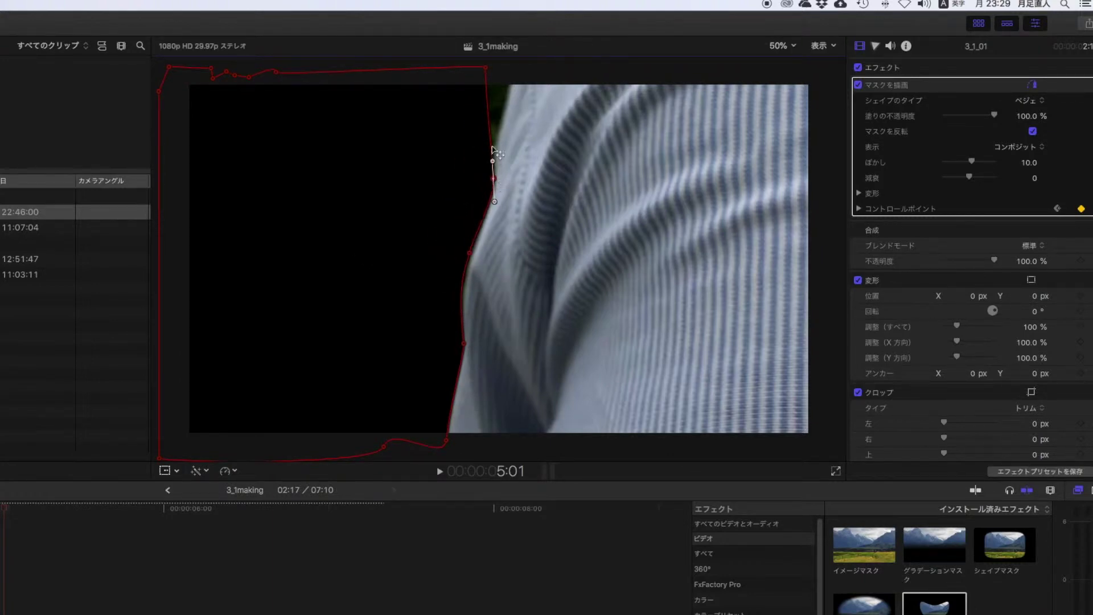
drag(486, 70, 516, 67)
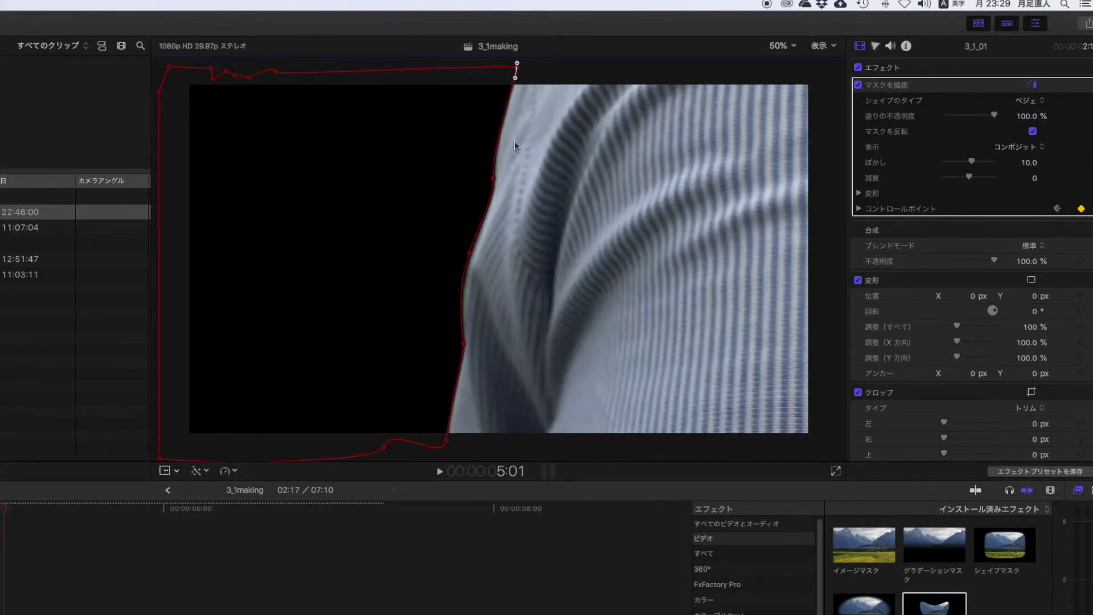
mouse_move(493, 179)
mouse_down()
mouse_move(483, 178)
mouse_move(497, 176)
mouse_up()
Step: At frame 5:02, move control points 5, 6 and 7 onto the shirt's upper edge and adjust point 6's curve handles
key(Right)
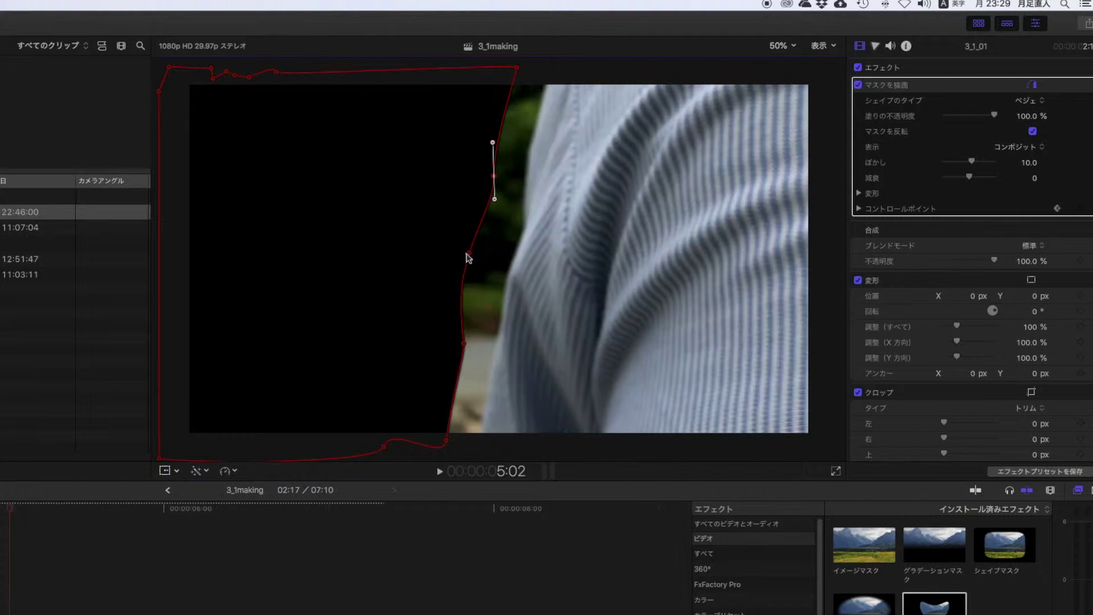
drag(473, 254, 510, 266)
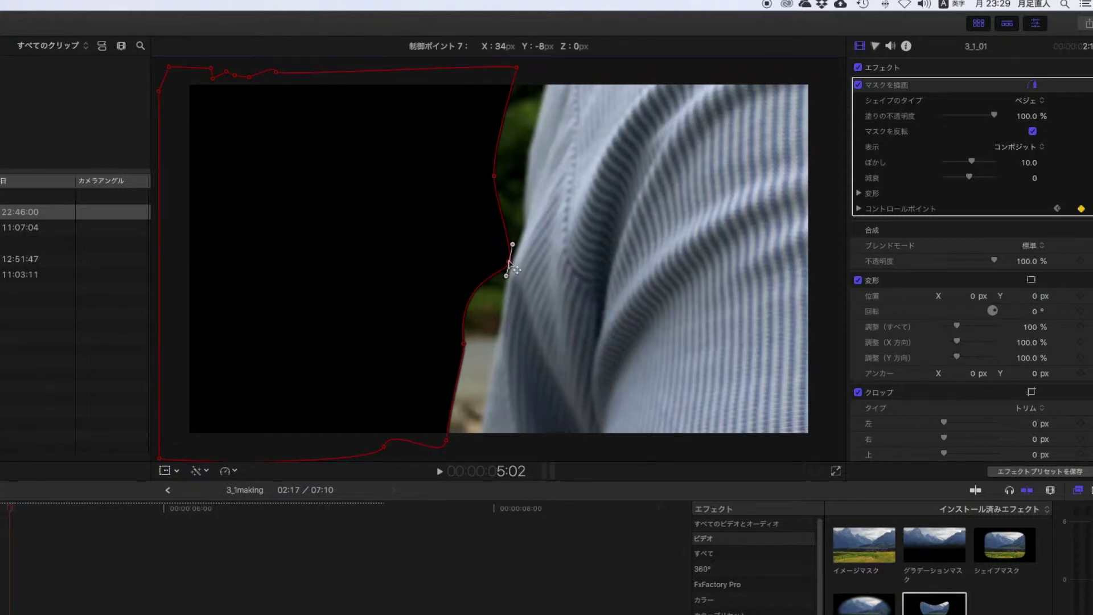
drag(493, 176, 526, 175)
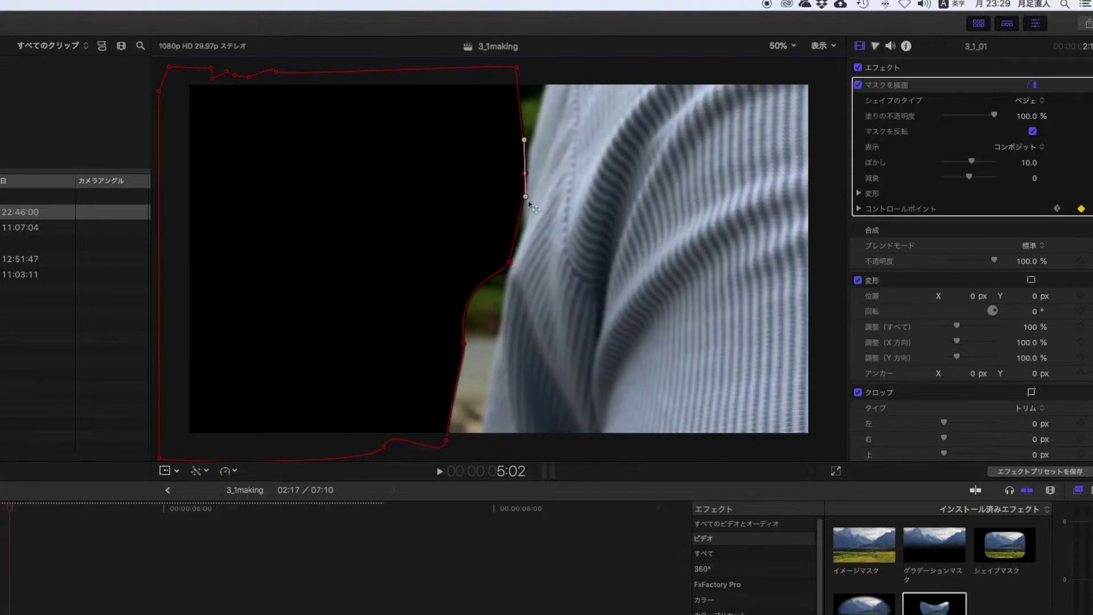
click(509, 262)
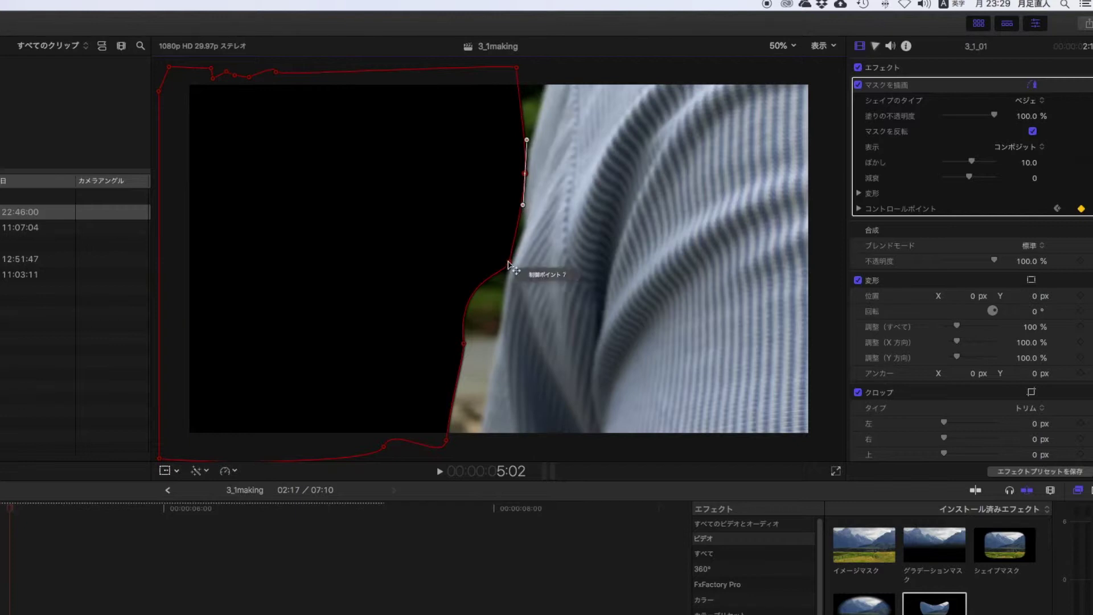
drag(517, 73, 552, 65)
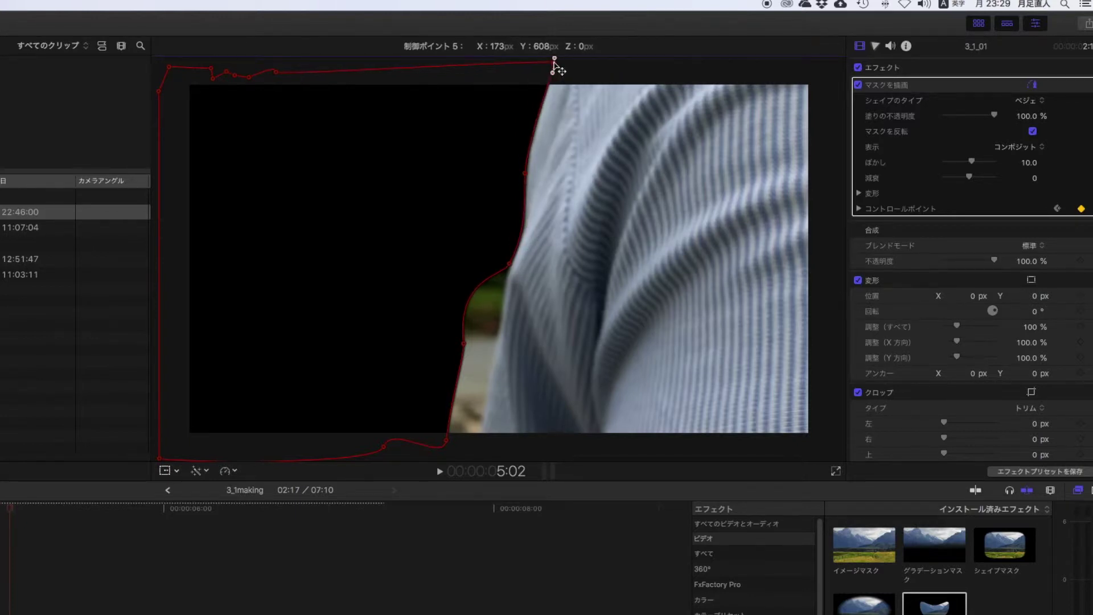
drag(525, 173, 527, 163)
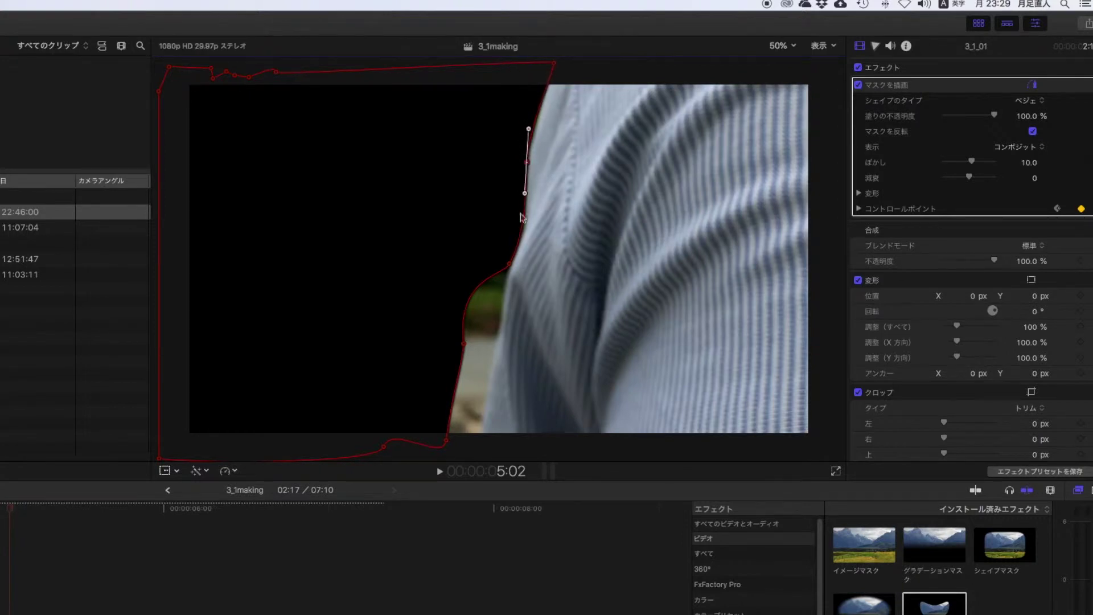
Step: Move the mask's lower control points at frame 5:02 onto the shirt edge and straighten the curve between them
drag(464, 344, 486, 381)
drag(478, 309, 492, 313)
drag(447, 440, 479, 439)
Step: At frame 5:03, fit the mask's control points and curve handles to the shirt edge, covering the red sleeve and arm behind it
key(Right)
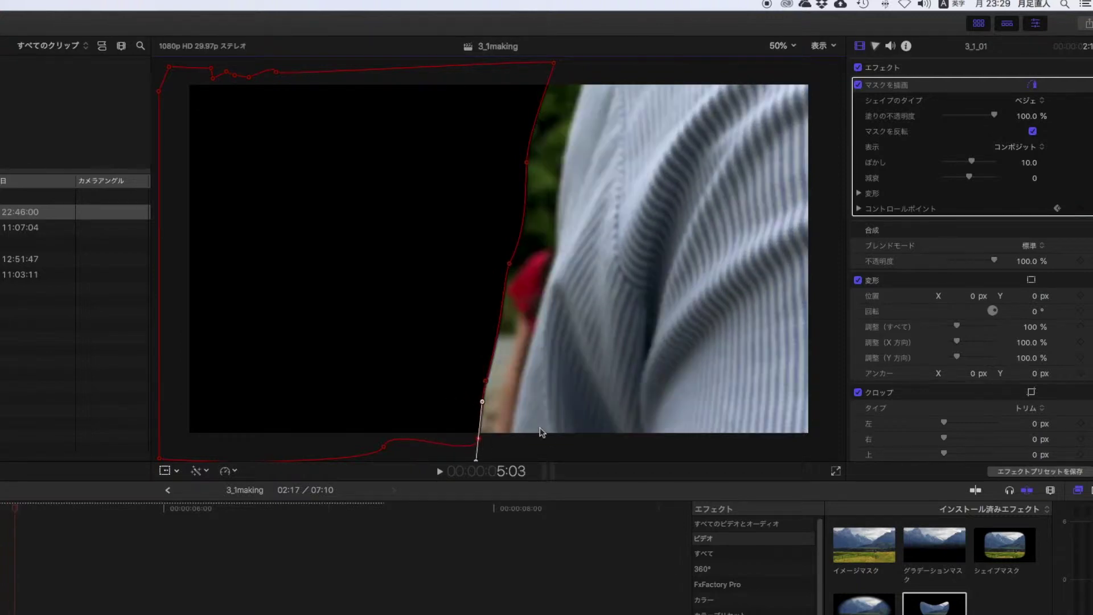
drag(515, 267, 552, 276)
drag(528, 162, 547, 188)
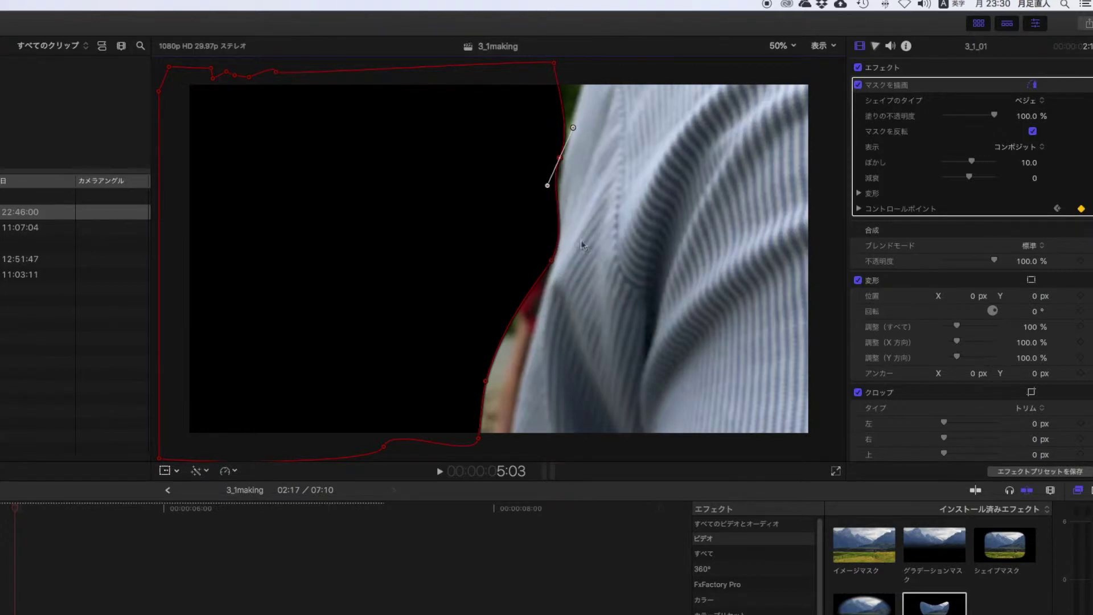
click(552, 261)
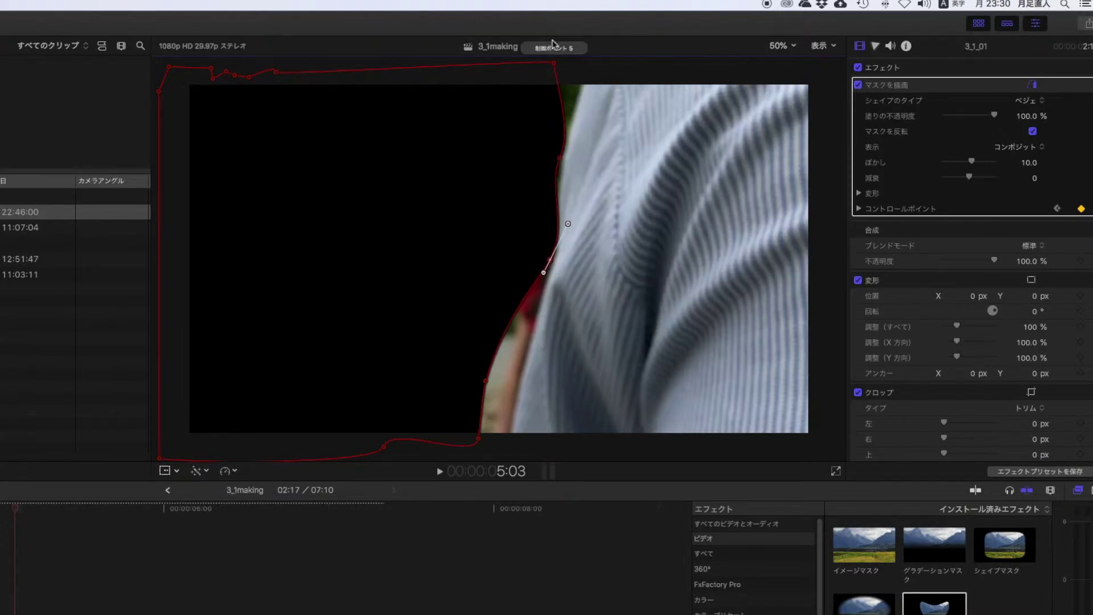
drag(555, 61, 589, 58)
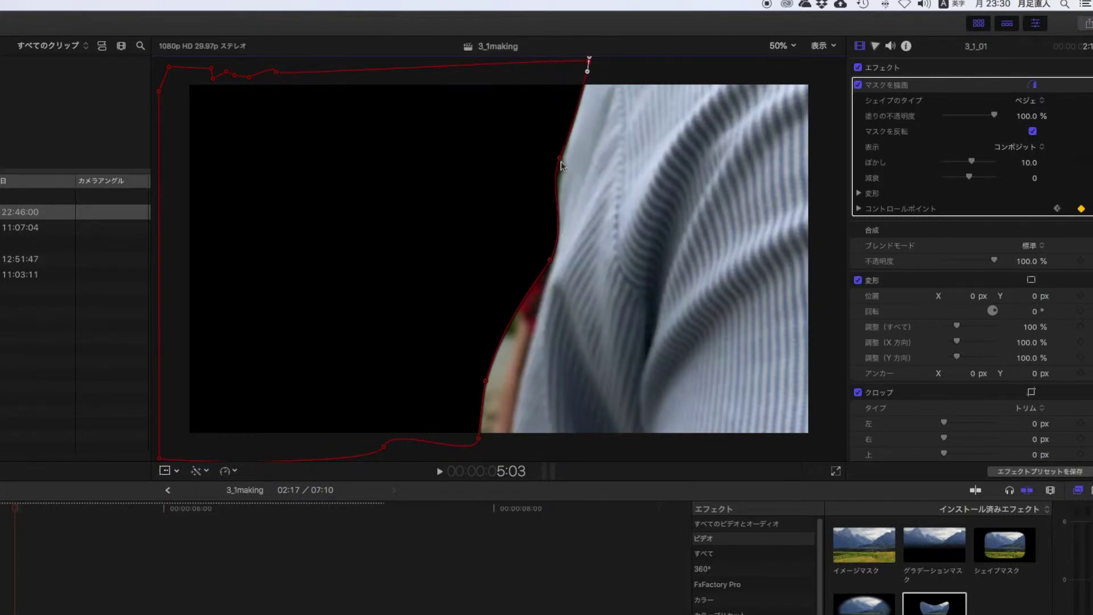
click(561, 161)
drag(486, 381, 503, 449)
Step: At frame 5:04, move the mask's middle and upper control points over the woman's face and hat to the shirt edge
key(Right)
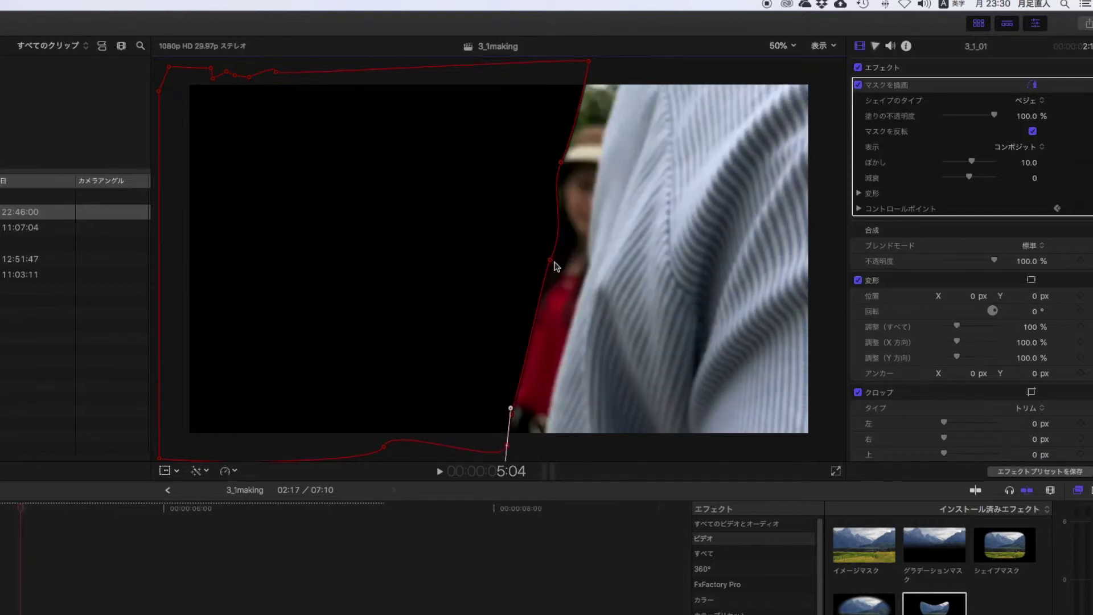
drag(551, 260, 577, 282)
drag(561, 165, 601, 162)
drag(587, 60, 620, 60)
drag(614, 131, 594, 128)
drag(620, 62, 626, 68)
Step: Refine the curve handles of control points 6 and 7 at frame 5:04 and move the lower points to the shirt's bottom edge
mouse_move(584, 268)
mouse_down()
mouse_move(567, 269)
mouse_move(589, 268)
mouse_up()
drag(608, 230, 573, 218)
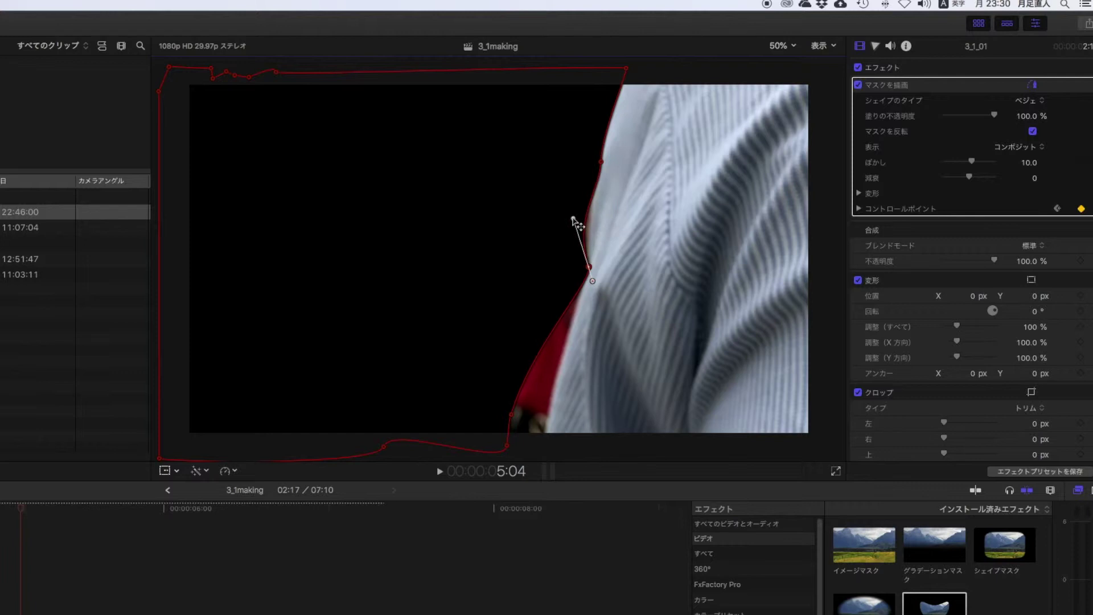
click(602, 161)
mouse_move(599, 193)
mouse_down()
mouse_move(581, 188)
mouse_move(594, 189)
mouse_up()
drag(507, 446, 500, 451)
drag(512, 415, 545, 434)
Step: At frame 5:05, move the mask's middle, upper and lower control points onto the shirt edge and adjust their curve handles
key(Right)
drag(590, 267, 618, 275)
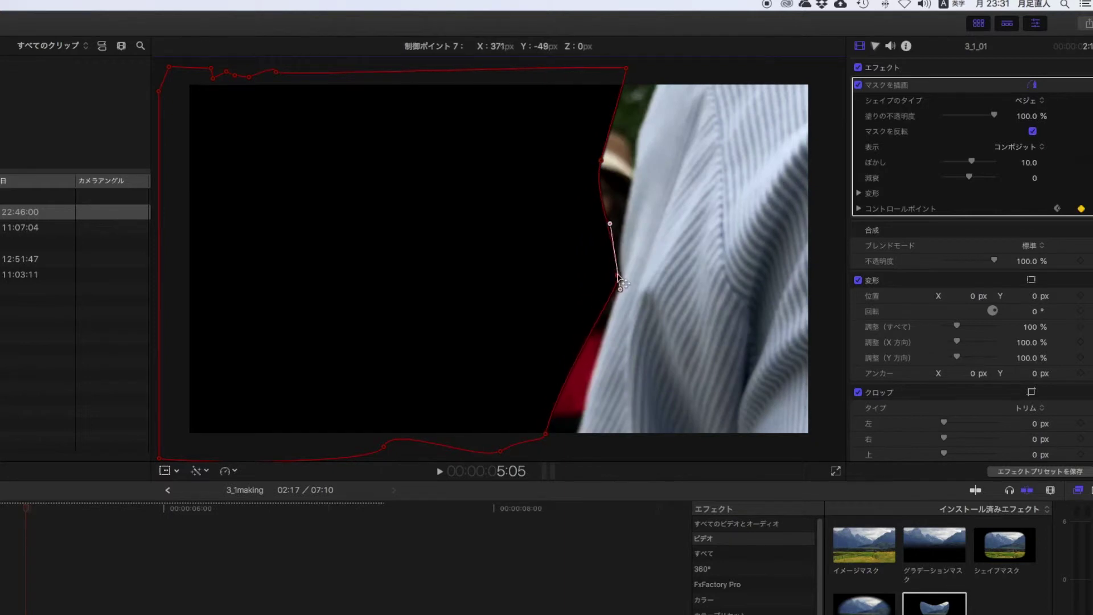
drag(602, 161, 629, 158)
drag(626, 68, 661, 65)
drag(630, 159, 635, 155)
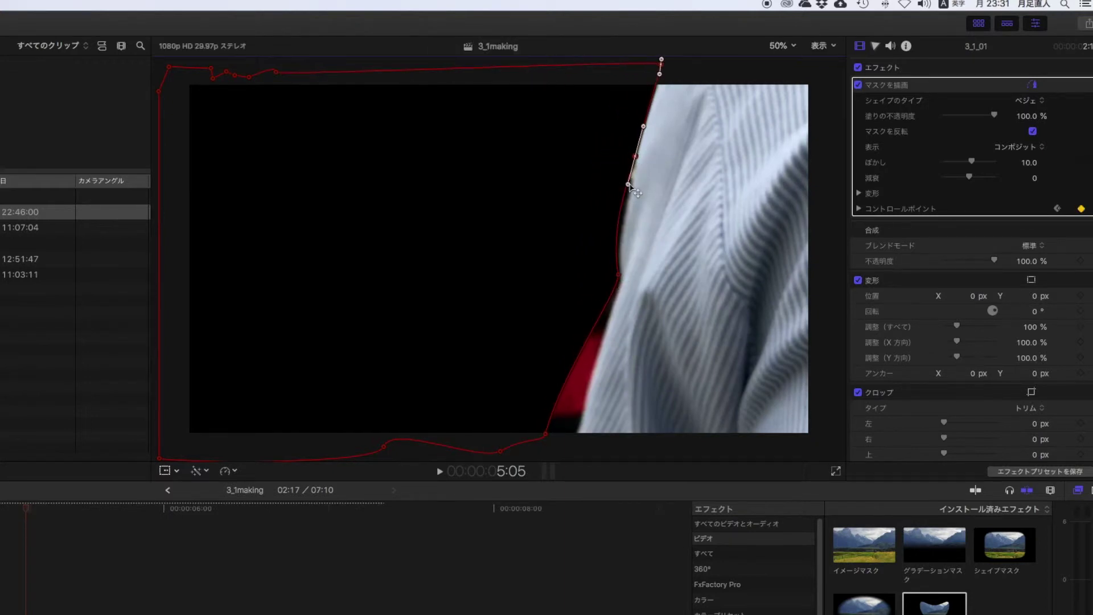
drag(550, 439, 575, 448)
click(662, 64)
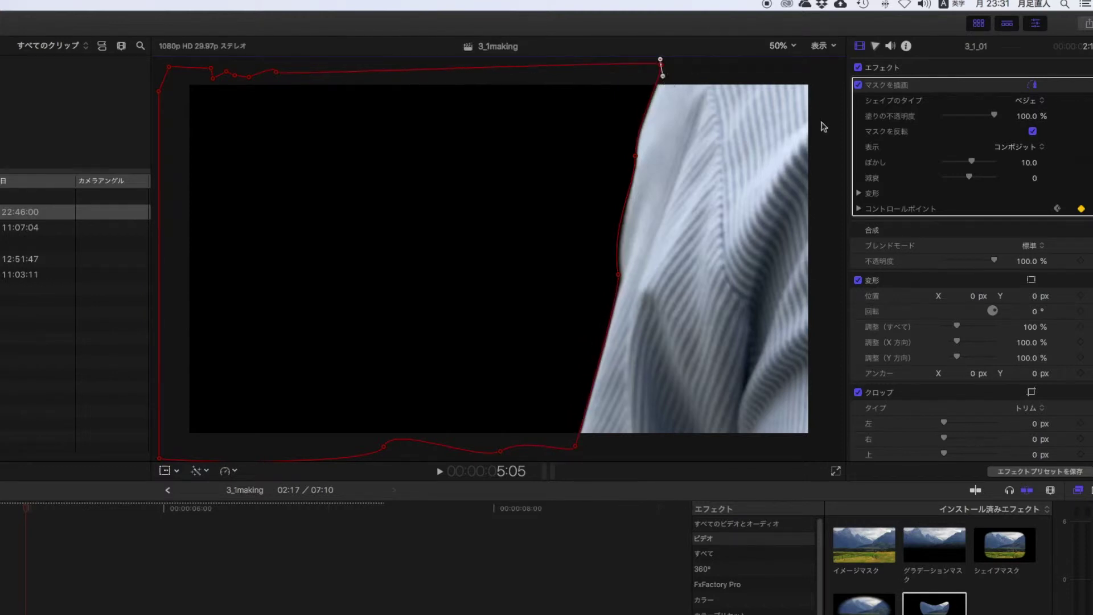
Step: At frame 5:06, move the mask's control points and upper curve handle onto the shirt edge, and advance to frame 5:07
key(Right)
drag(619, 275, 653, 291)
drag(635, 156, 668, 178)
drag(662, 65, 699, 68)
mouse_move(668, 147)
mouse_down()
mouse_move(653, 146)
mouse_move(662, 144)
mouse_up()
drag(576, 447, 607, 455)
key(Right)
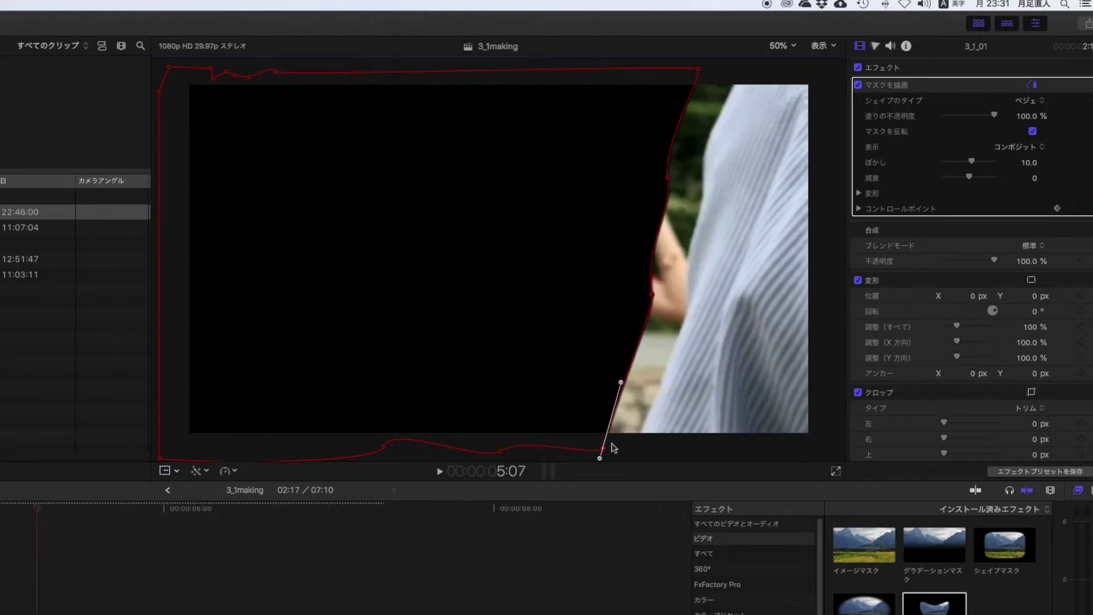
Step: At frame 5:07, move the mask's middle and upper control points over the remaining background to the shirt edge and bring a top-edge point closer
drag(652, 294, 682, 307)
click(668, 177)
drag(667, 179, 702, 181)
click(685, 310)
drag(685, 310, 687, 308)
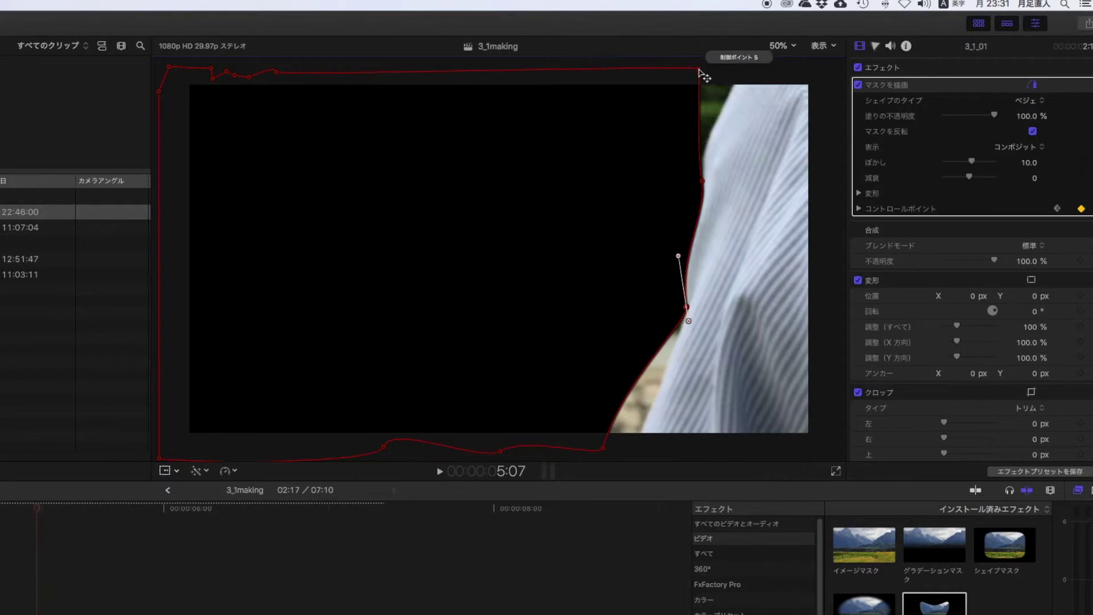
drag(700, 69, 734, 67)
drag(276, 71, 607, 66)
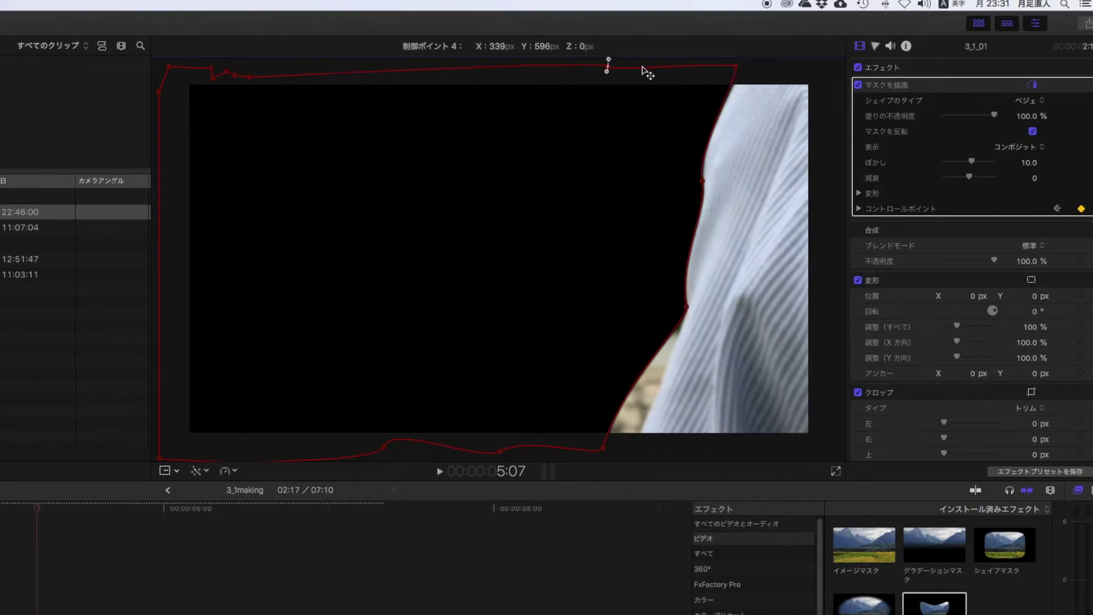
mouse_move(734, 67)
mouse_down()
mouse_move(705, 96)
mouse_move(737, 87)
mouse_move(711, 95)
mouse_move(725, 69)
mouse_move(754, 69)
mouse_up()
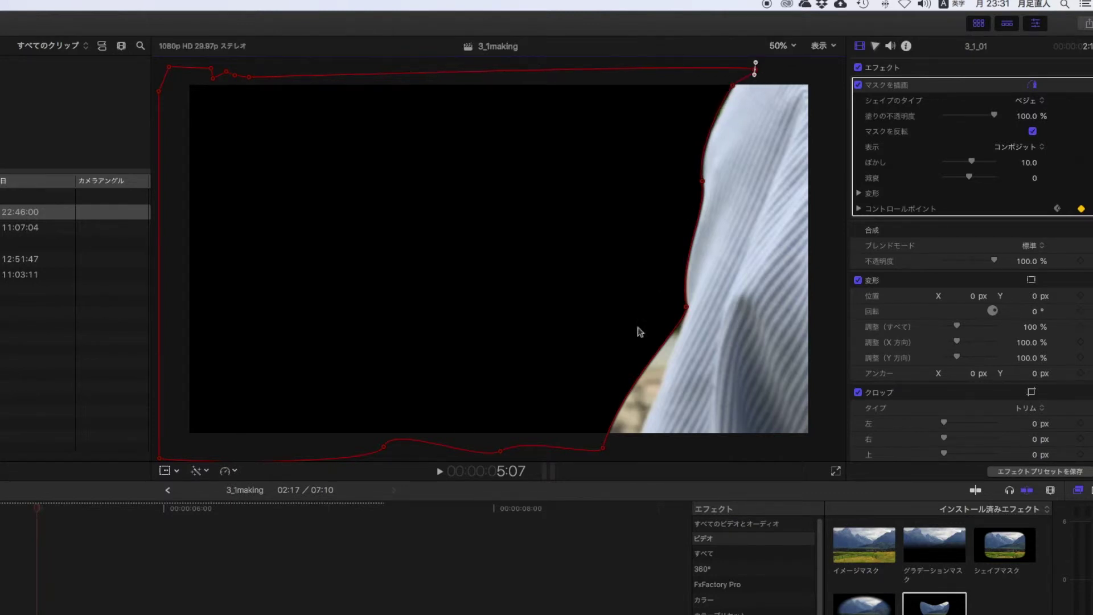
Step: At frame 5:08, move the mask's lower, middle and upper control points onto the shirt edge and adjust control point 6's curve handle
drag(606, 452, 636, 445)
drag(687, 306, 715, 322)
drag(703, 182, 735, 213)
drag(717, 242, 723, 242)
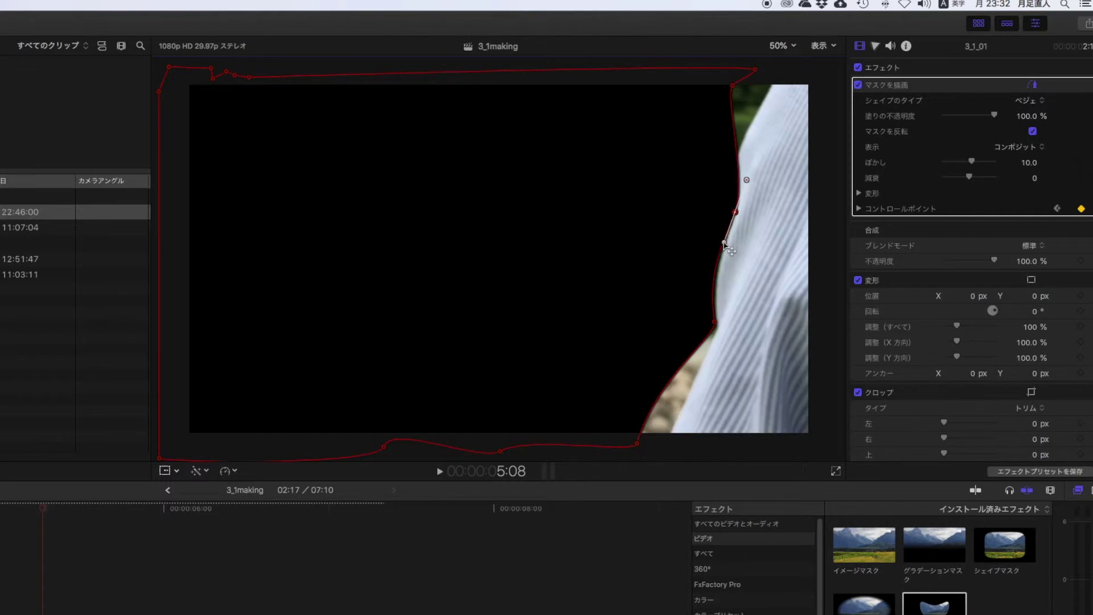
drag(733, 85, 736, 158)
mouse_move(754, 69)
mouse_down()
mouse_move(771, 86)
mouse_move(720, 49)
mouse_move(774, 69)
mouse_up()
drag(636, 444, 670, 450)
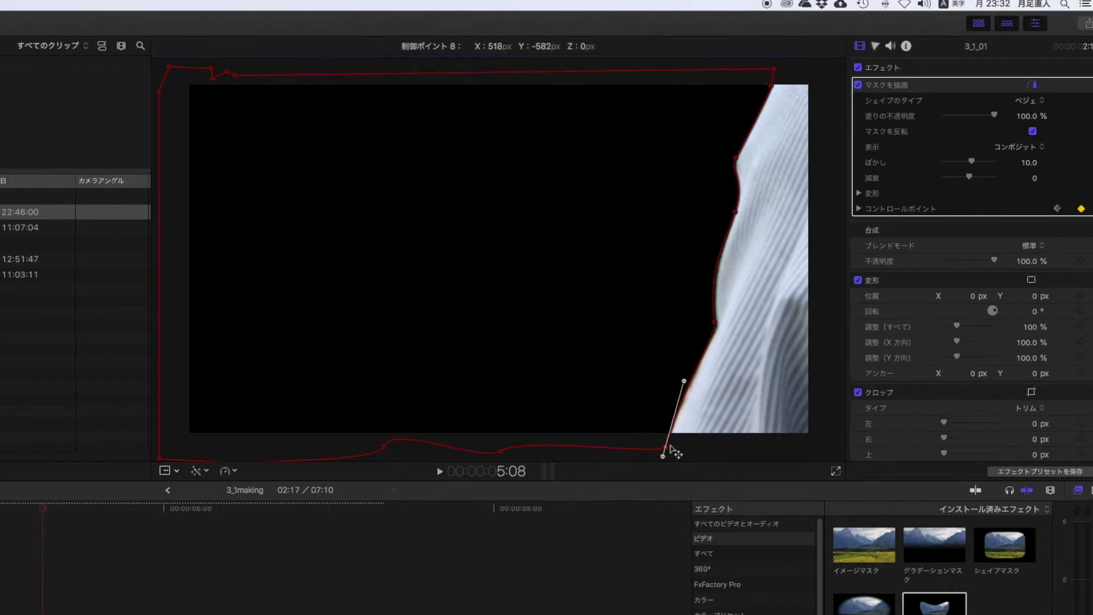
Step: Advance to frame 5:09 and move the mask's control points onto the shirt edge, pulling the uppermost one past the picture's right border
key(Right)
drag(715, 322, 747, 343)
drag(734, 213, 770, 222)
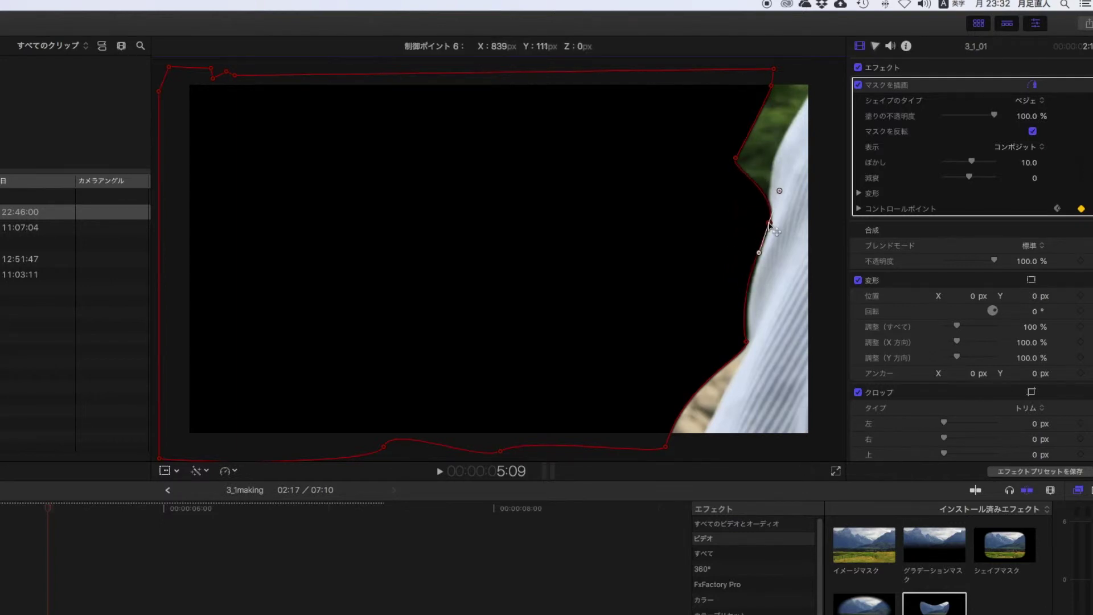
drag(736, 158, 774, 155)
drag(772, 87, 812, 83)
click(775, 155)
drag(770, 222, 768, 229)
click(746, 342)
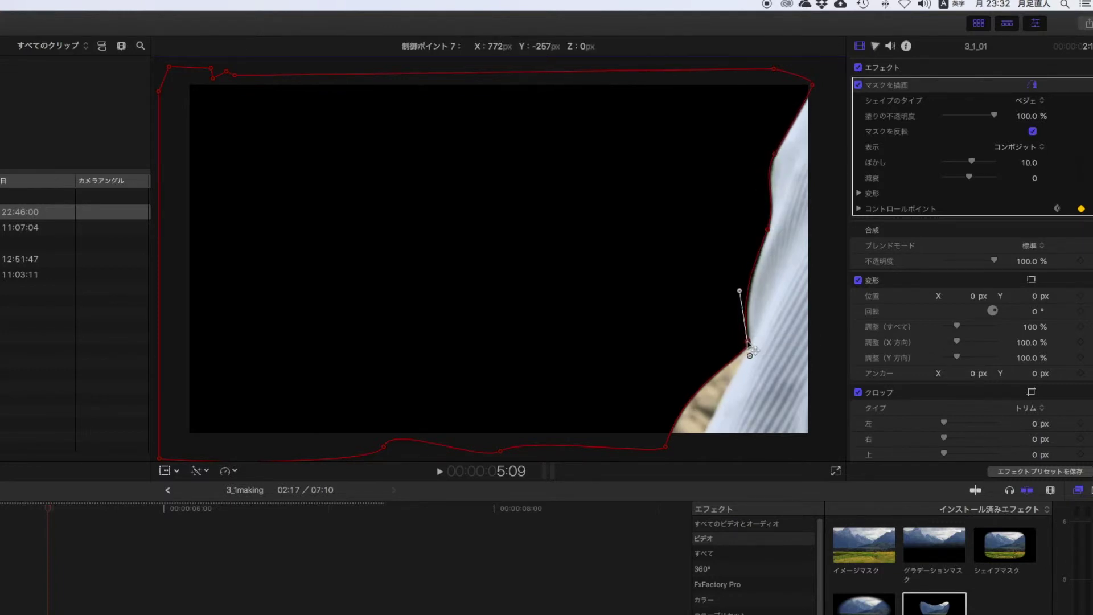
drag(665, 447, 732, 451)
Step: At frame 5:10, fit the mask's control points and control point 7's curve handle to the shirt edge, moving control point 5 outside the picture
key(Right)
drag(747, 342, 769, 361)
drag(768, 230, 802, 238)
click(773, 357)
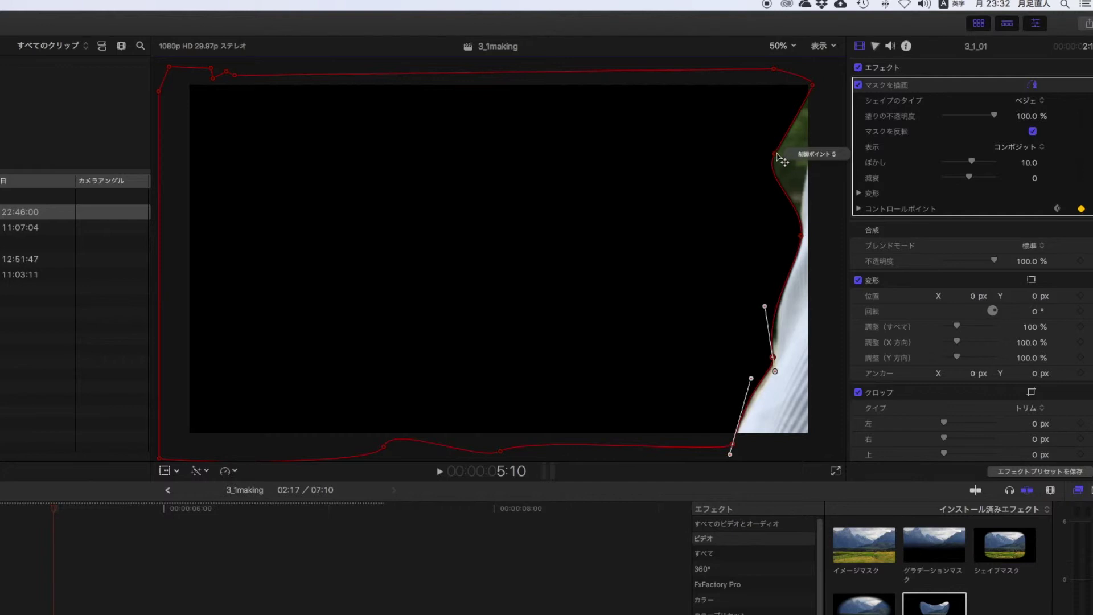
drag(777, 155, 813, 153)
drag(778, 361, 771, 308)
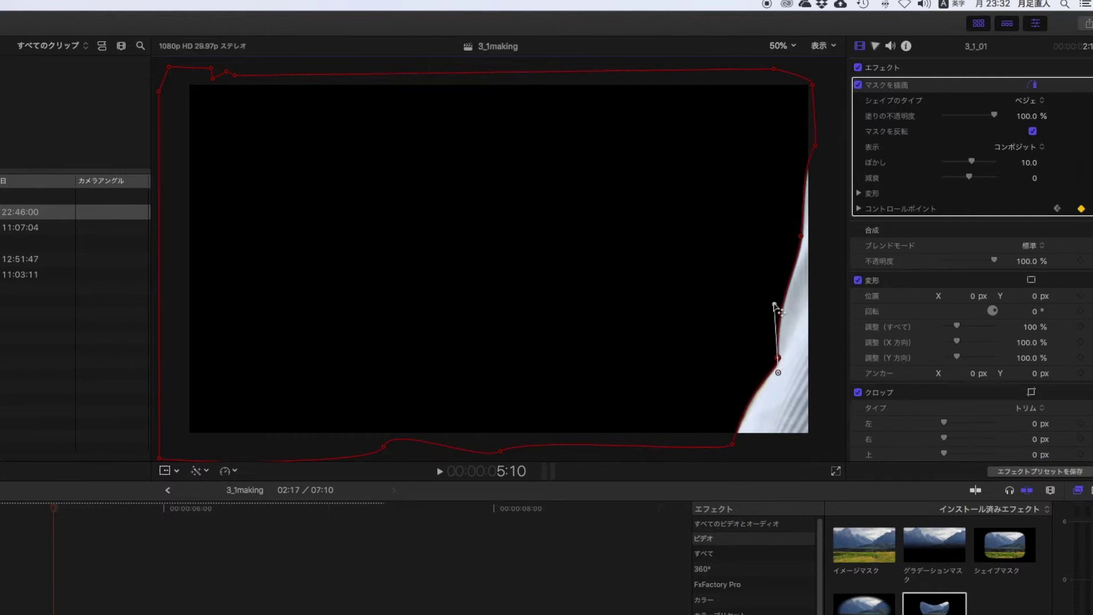
Step: At frame 5:11, shift the two lower control points to the shirt's remaining corner and control point 6 outside the picture, then adjust the curve
key(Right)
drag(777, 356, 792, 394)
drag(729, 447, 767, 455)
drag(803, 235, 807, 333)
click(793, 395)
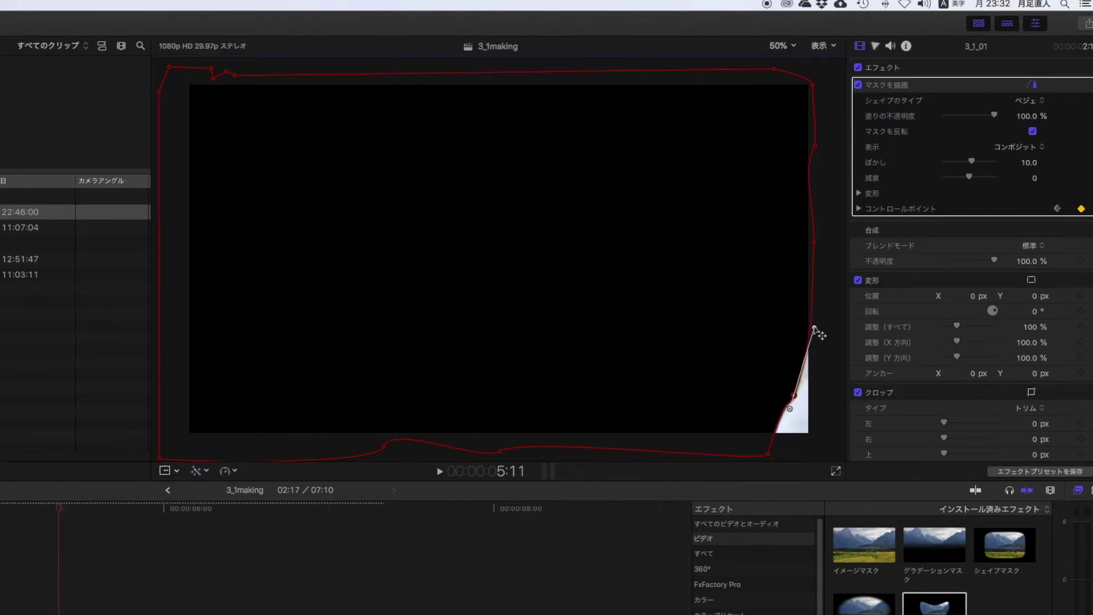
Step: At frame 5:12, move the last two lower control points outside the picture so the mask covers the whole frame
key(Right)
drag(793, 394, 820, 426)
drag(772, 457, 816, 454)
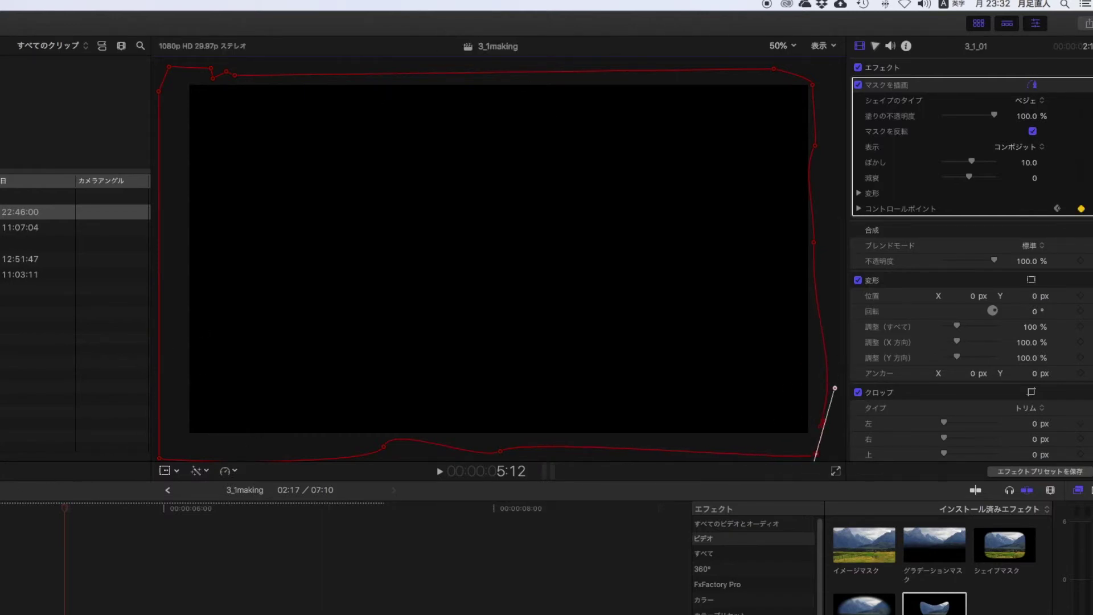
Step: Step back frame by frame from 5:12 to 4:23 to check how the mask follows the shirt edge
key(Left)
key(Left)
key(Left)
key(Left)
key(Left)
key(Left)
key(Left)
key(Left)
key(Left)
key(Left)
key(Left)
key(Left)
key(Left)
key(Left)
key(Left)
key(Left)
key(Left)
key(Left)
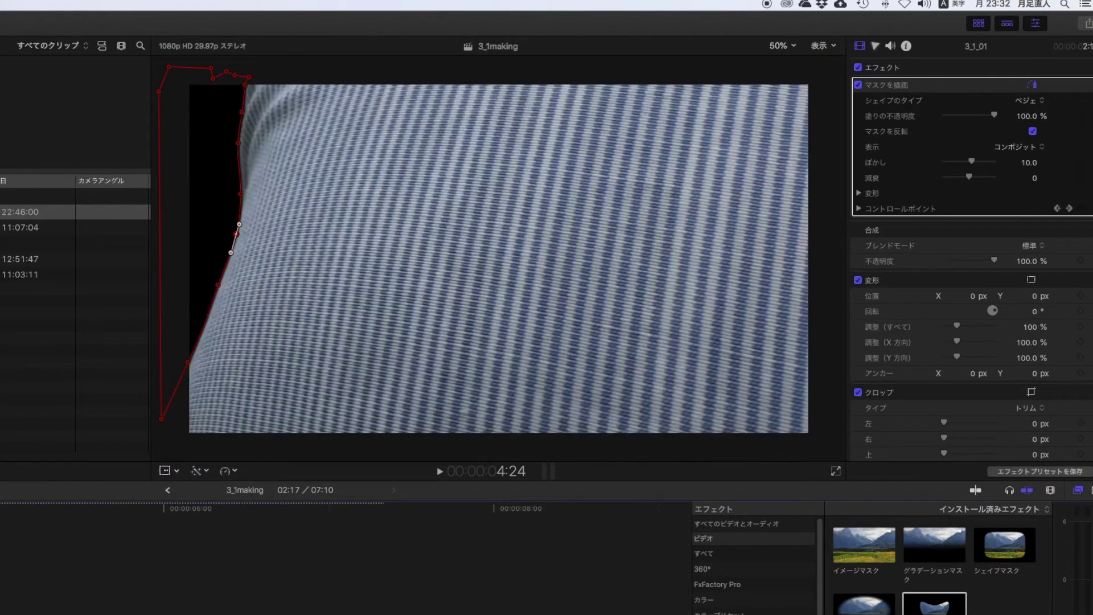
key(Left)
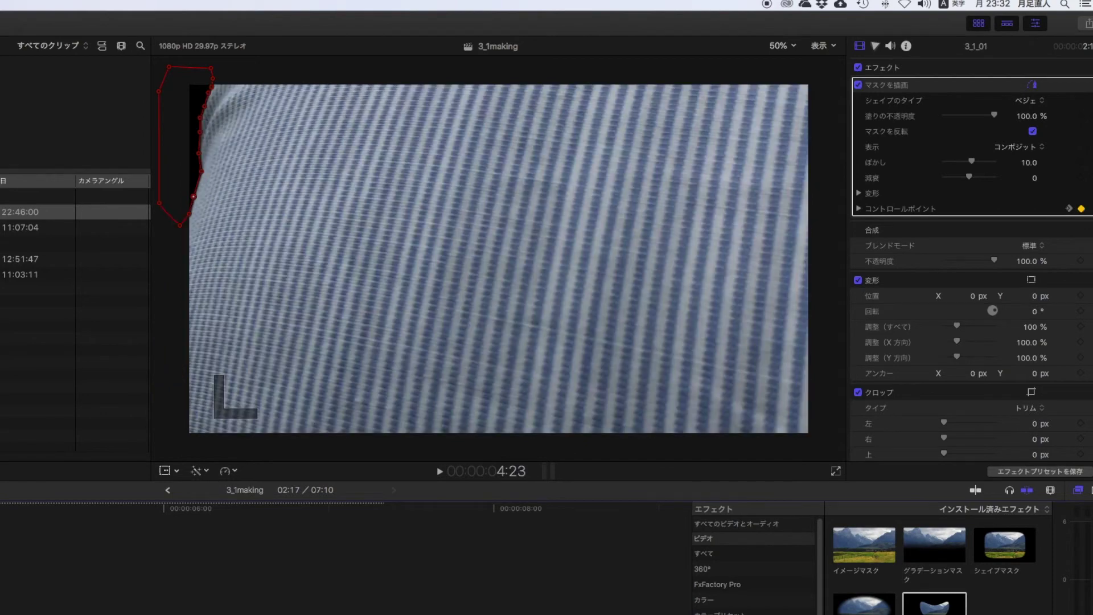
Step: Step forward from 4:23 to 5:10, going back over part of the range, to examine the mask's motion along the shirt edge
key(Right)
key(Right)
key(Right)
key(Right)
key(Right)
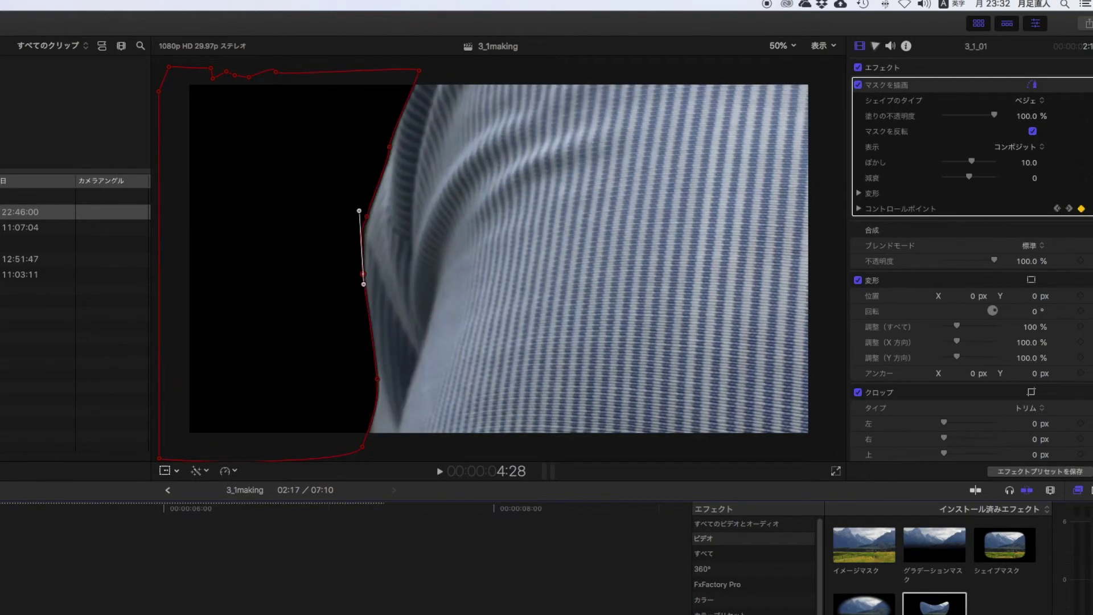
key(Right)
key(Right)
key(Right)
key(Right)
key(Right)
key(Right)
key(Right)
key(Right)
key(Right)
key(Right)
key(Right)
key(Right)
key(Right)
key(Right)
key(Right)
key(shift+Left)
key(shift+Left)
key(Right)
key(Right)
key(Right)
key(Right)
key(Right)
key(Right)
key(Right)
key(Right)
key(Right)
key(Right)
key(Right)
key(Right)
key(Right)
key(Right)
key(Right)
key(Right)
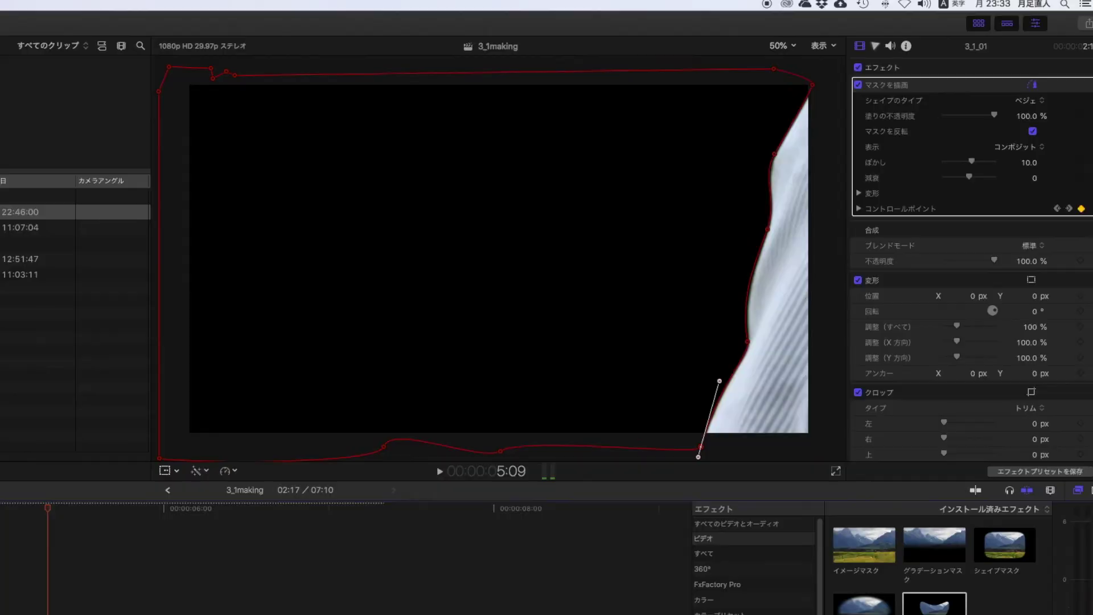
key(Right)
Step: Place clip 3_1_02 beneath the masked 3_1_01 clip, aligned to its start, and play the sequence from the beginning to check the transition
drag(120, 187, 339, 519)
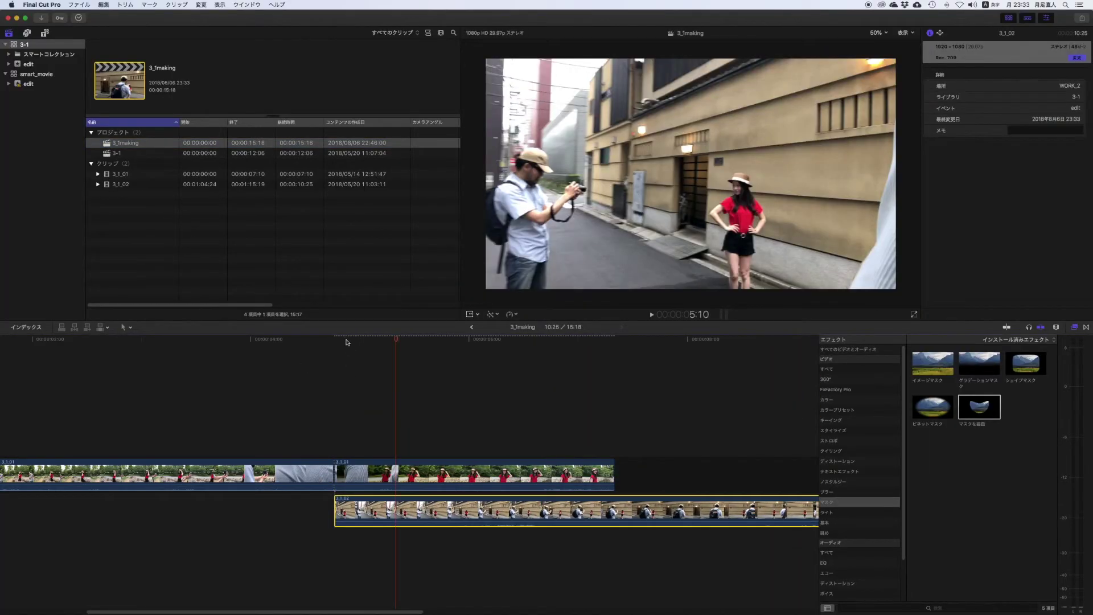
drag(333, 339, 1, 341)
key(space)
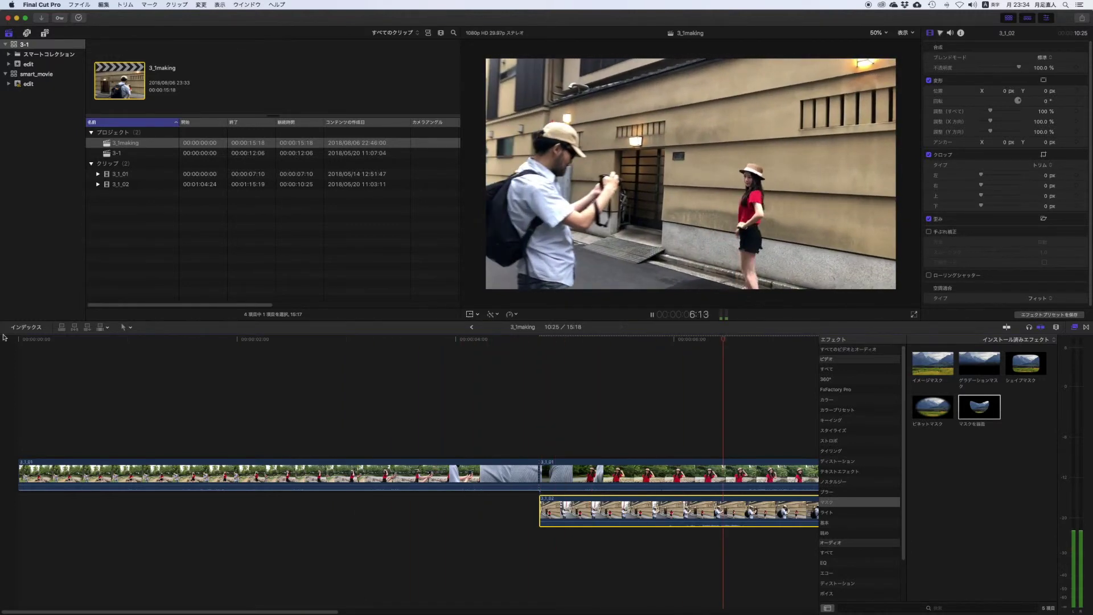
key(super+minus)
key(super+minus)
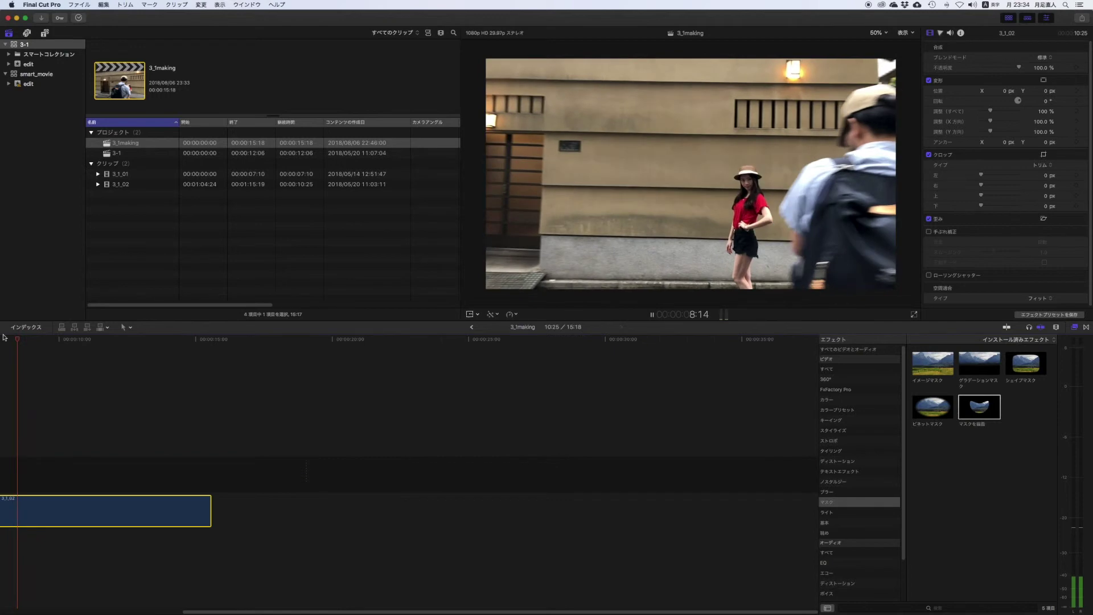
key(space)
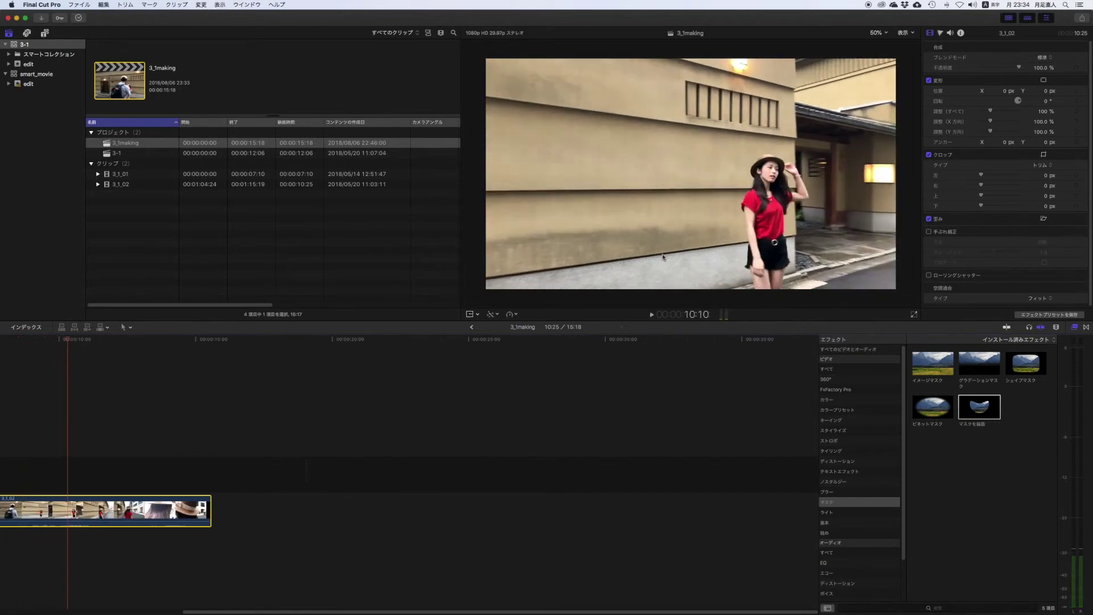
Step: Scrub through the latter part of clip 3_1_02 to examine the moment around 13:10 where the woman's hat and hair fill the picture
drag(90, 342, 169, 354)
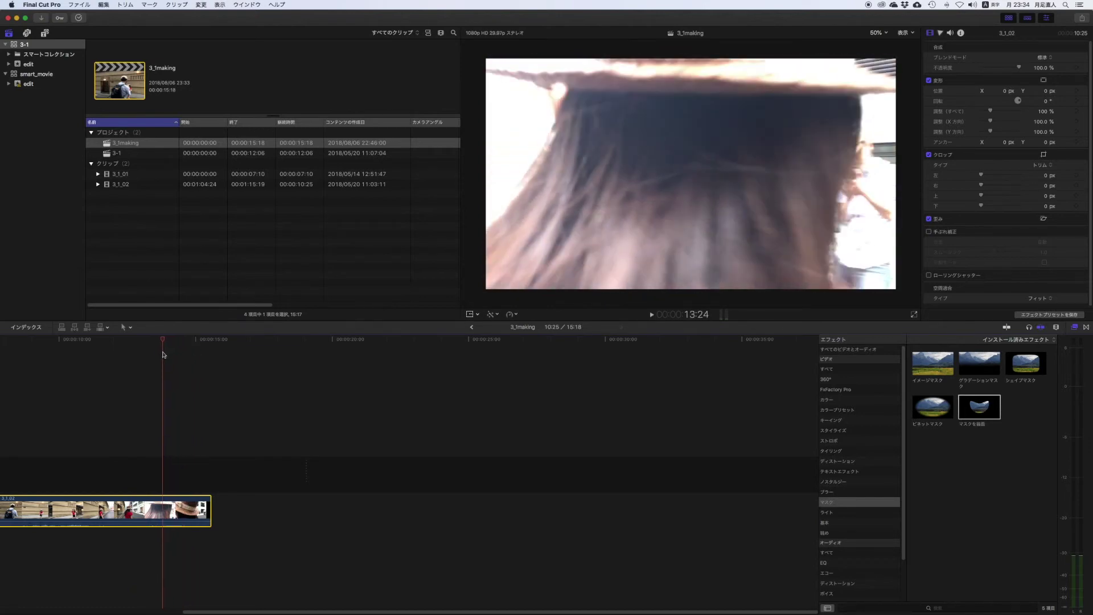
drag(173, 354, 71, 342)
drag(264, 349, 391, 344)
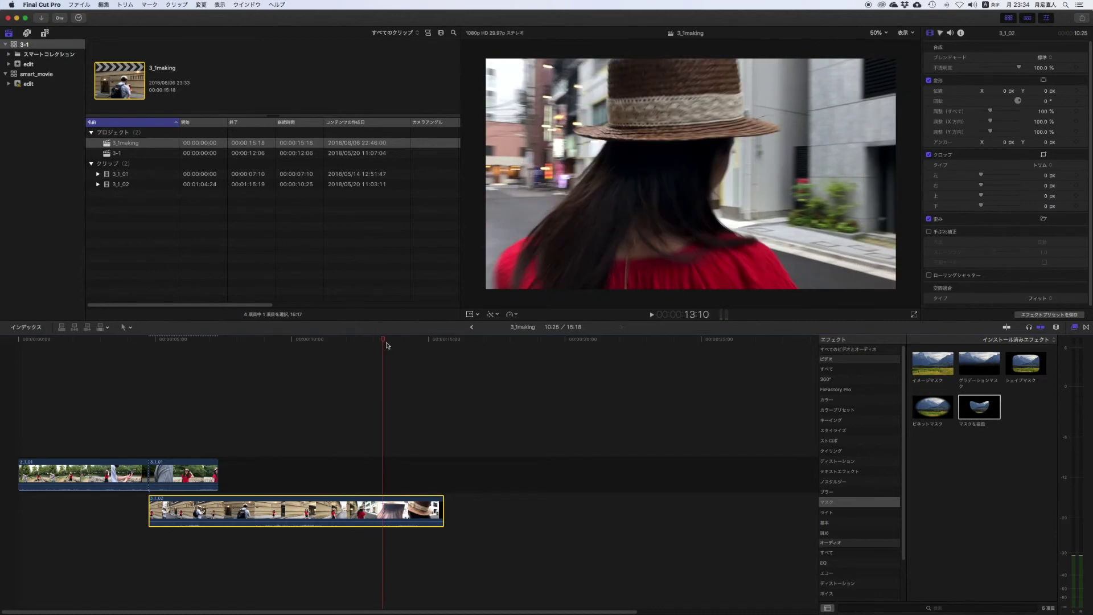